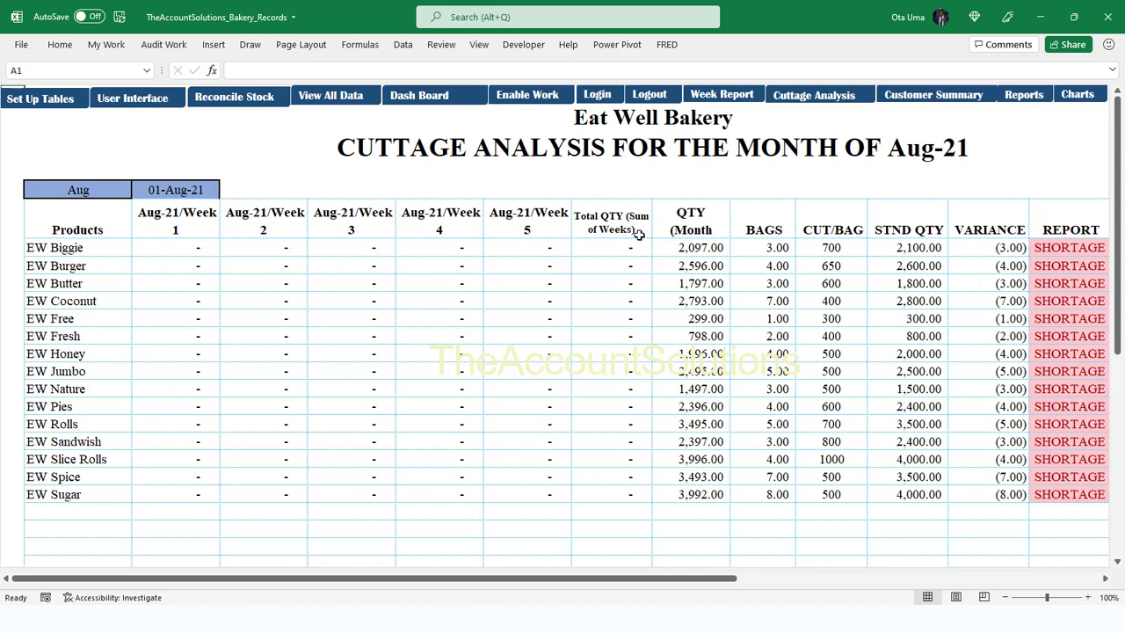
Set the cuttage analysis month to Sep and the first day of its first week to 01-09-2021.
{"action": "left_click", "coordinate": [127, 193]}
{"action": "left_click", "coordinate": [137, 191]}
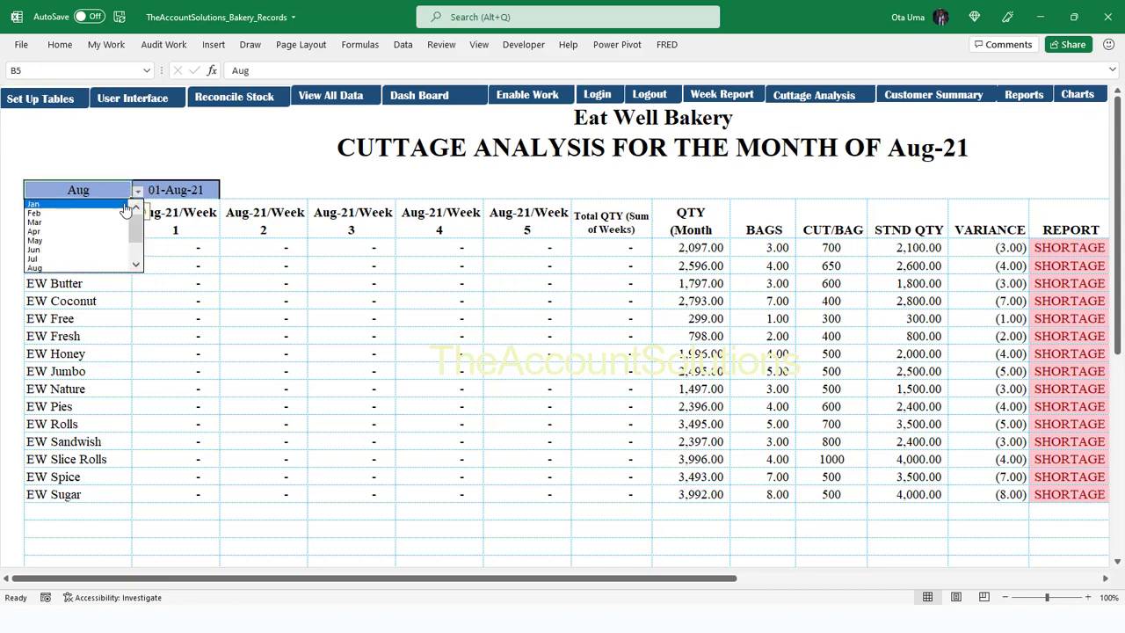
{"action": "left_click", "coordinate": [106, 265]}
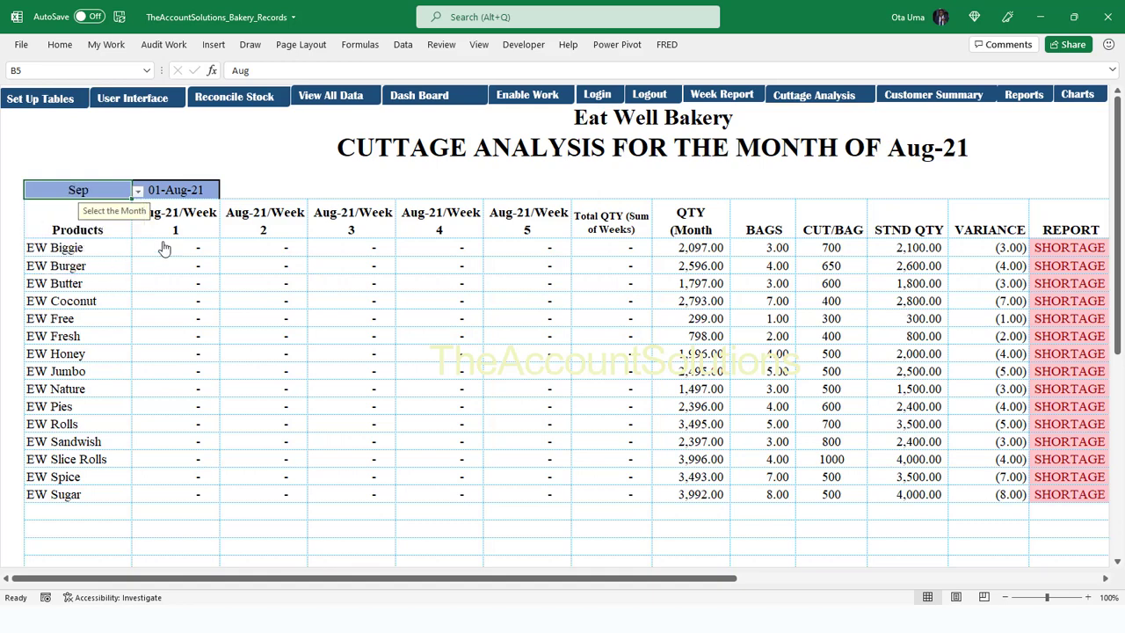
{"action": "left_click", "coordinate": [201, 195]}
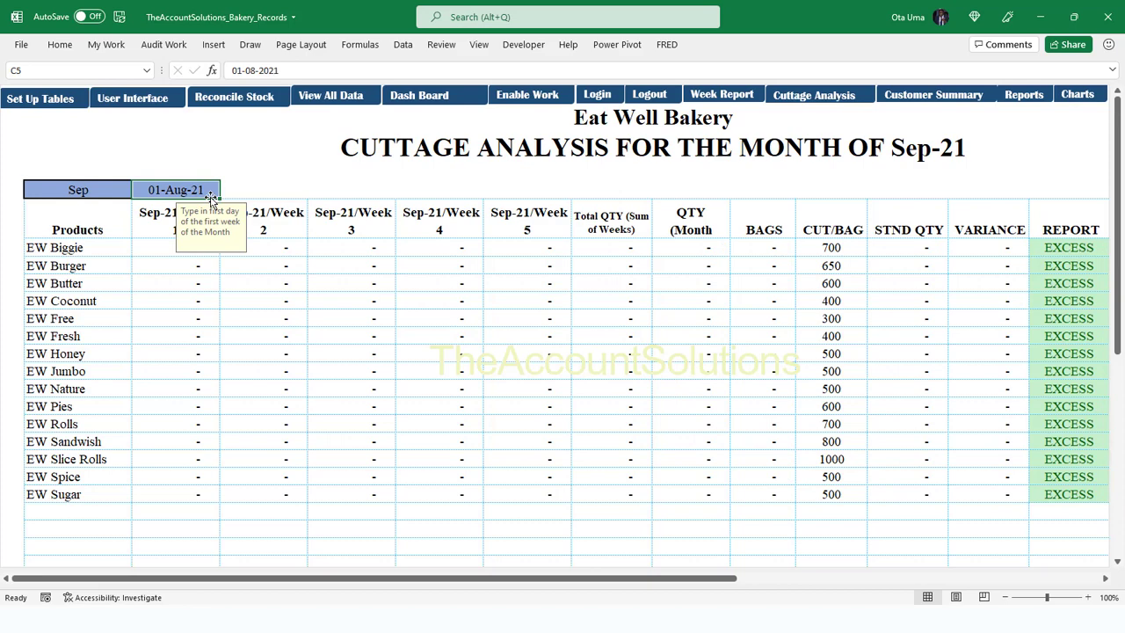
{"action": "left_click", "coordinate": [256, 70]}
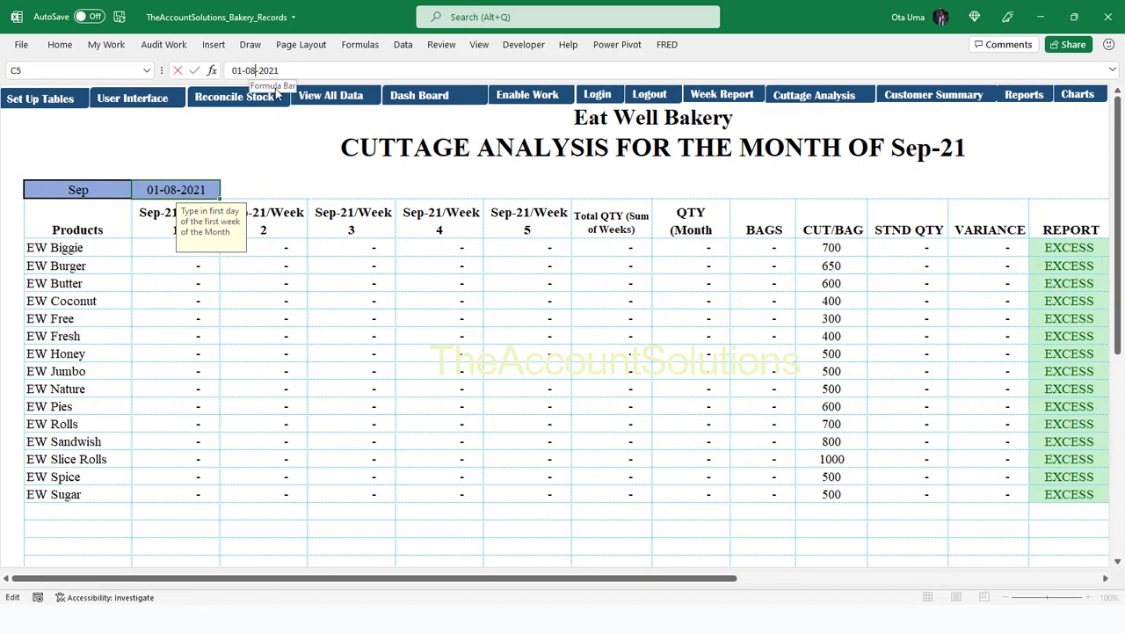
{"action": "key", "text": "BackSpace"}
{"action": "type", "text": "9"}
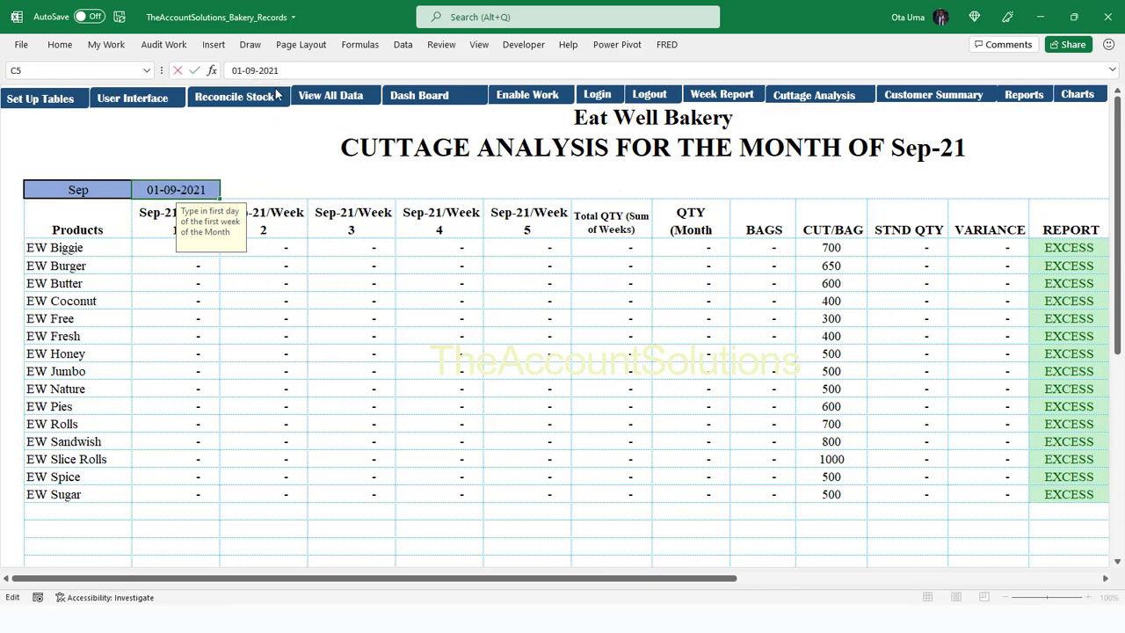
{"action": "key", "text": "Return"}
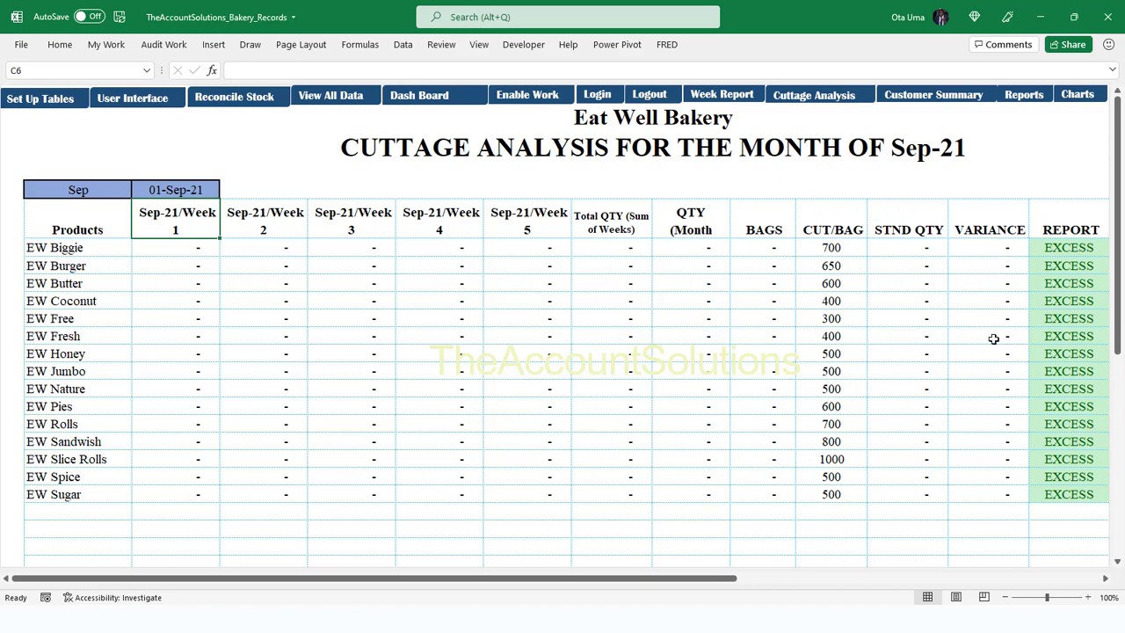
Set the cuttage analysis month to Aug and the first day of its first week to 01-08-2021.
{"action": "left_click", "coordinate": [107, 191]}
{"action": "left_click", "coordinate": [137, 191]}
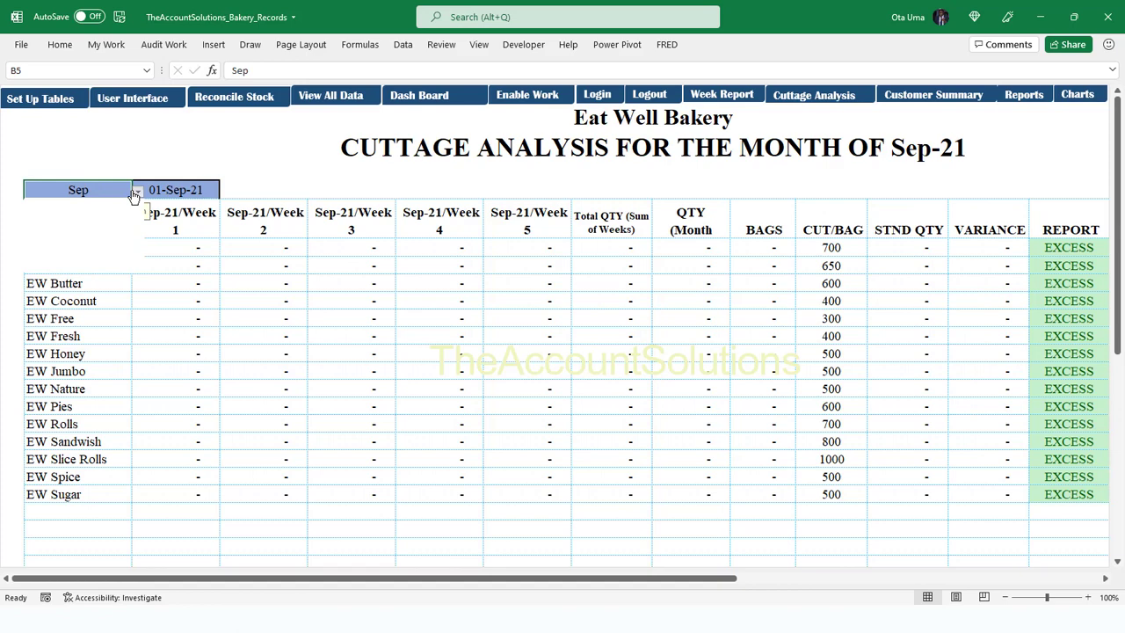
{"action": "left_click", "coordinate": [99, 268]}
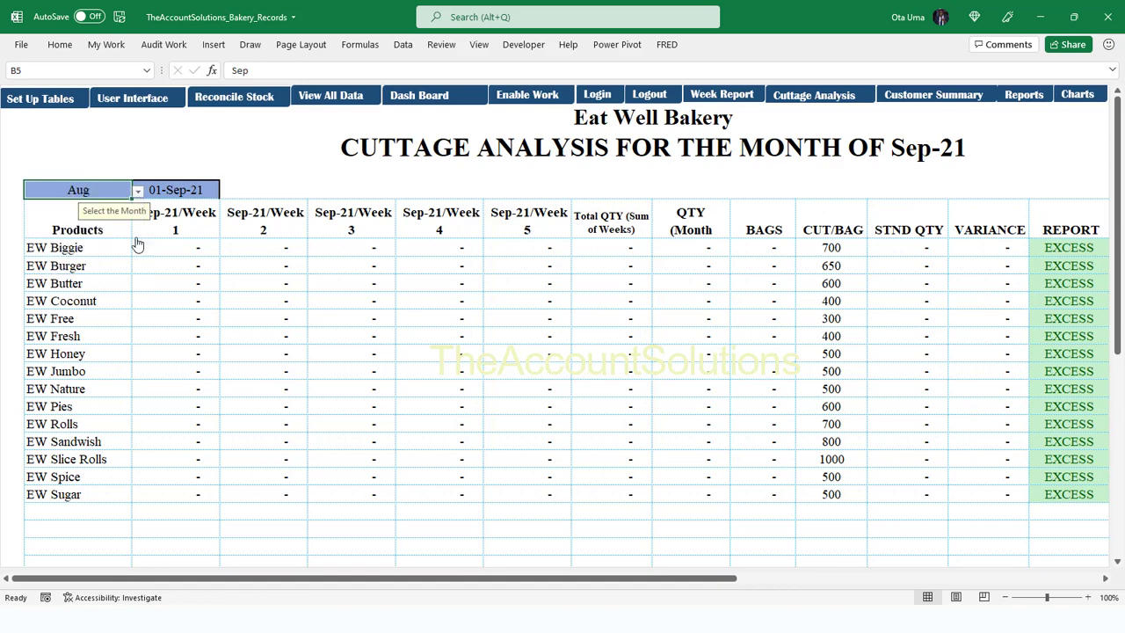
{"action": "left_click", "coordinate": [154, 190]}
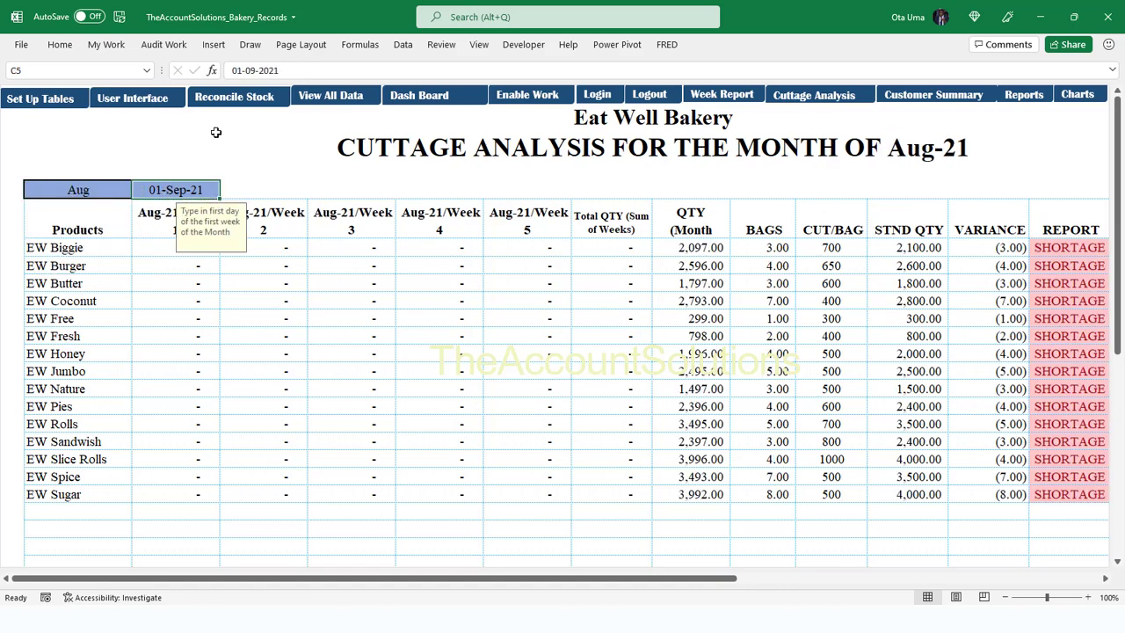
{"action": "left_click", "coordinate": [259, 74]}
{"action": "key", "text": "BackSpace"}
{"action": "type", "text": "8"}
{"action": "key", "text": "Return"}
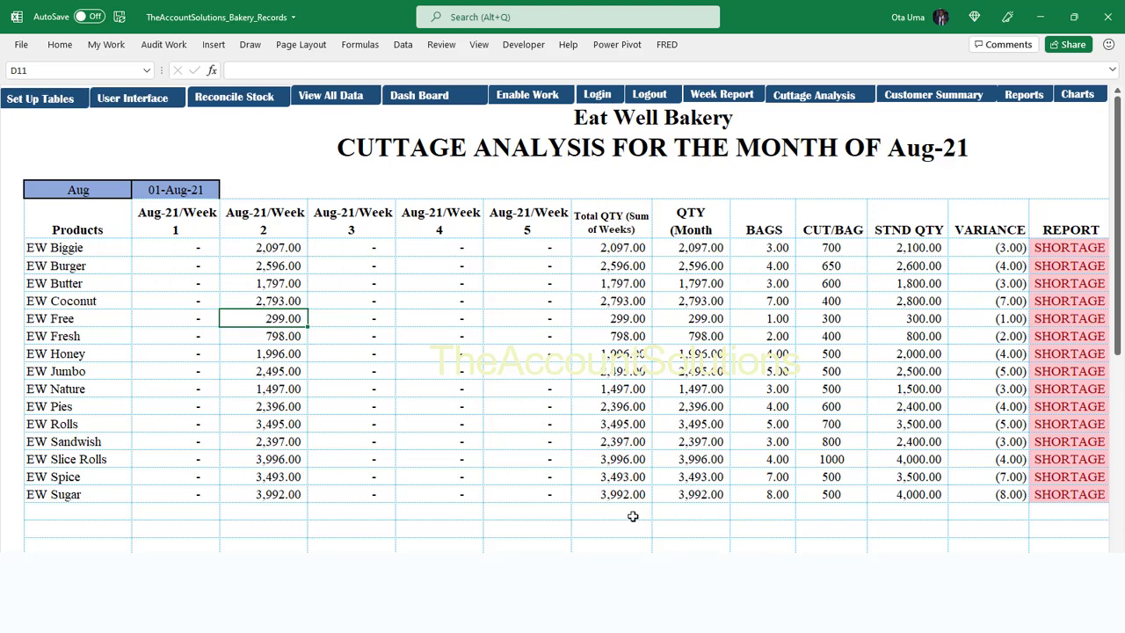
Examine the five weekly quantities for August against the sum of weeks and the monthly quantity.
{"action": "left_click", "coordinate": [171, 249]}
{"action": "left_click", "coordinate": [290, 248]}
{"action": "left_click", "coordinate": [369, 248]}
{"action": "left_click", "coordinate": [435, 247]}
{"action": "left_click", "coordinate": [504, 248]}
{"action": "left_click", "coordinate": [620, 254]}
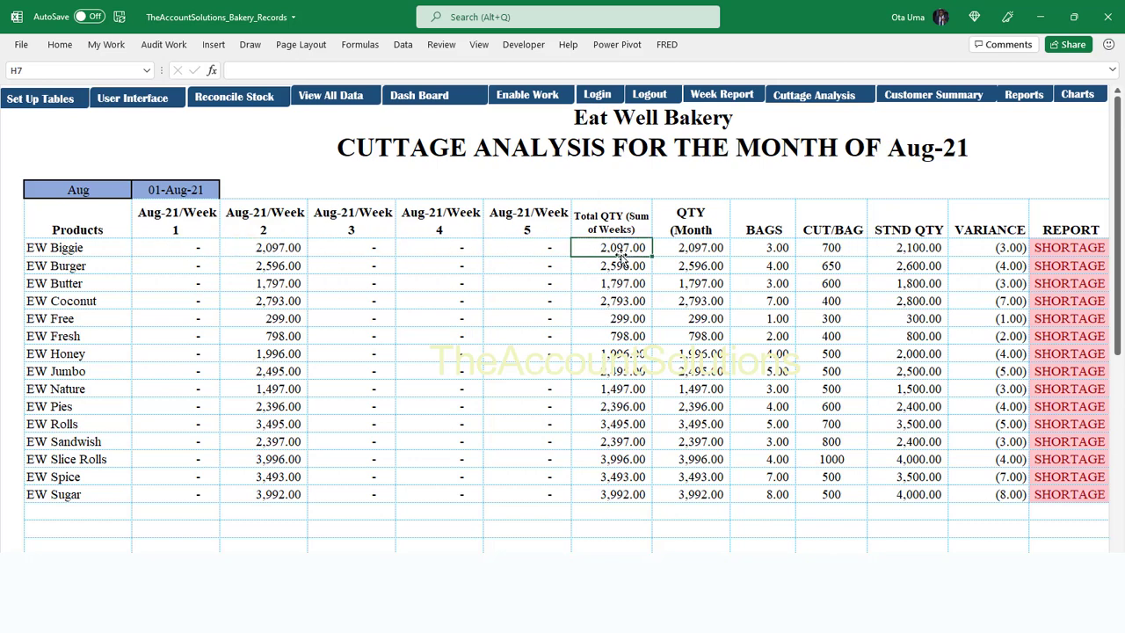
{"action": "left_click", "coordinate": [701, 246]}
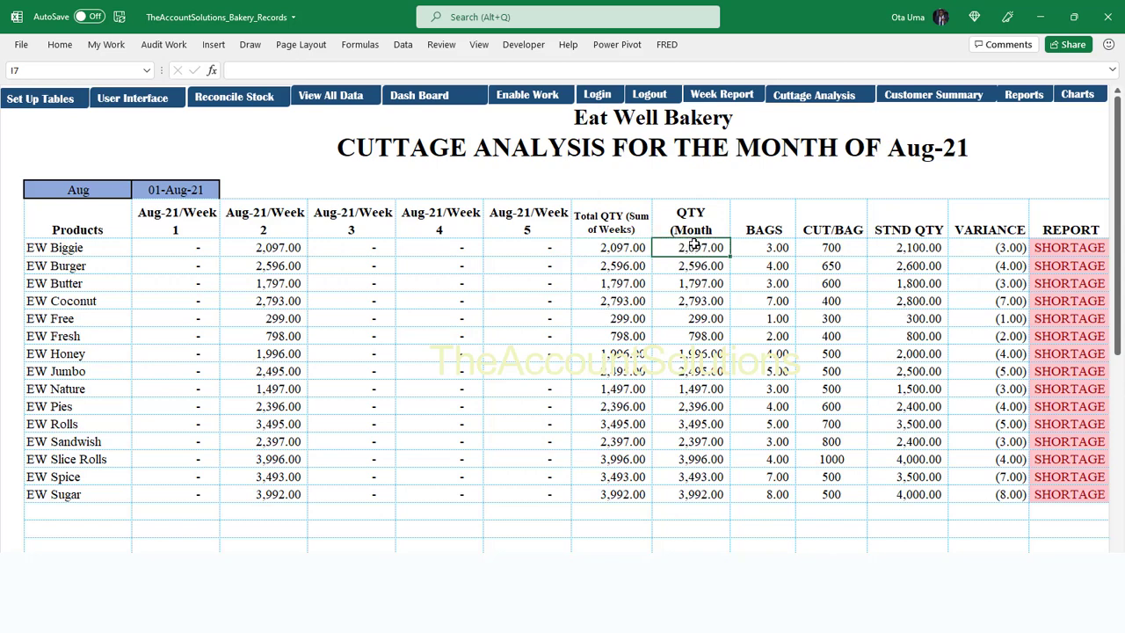
{"action": "left_click_drag", "start_coordinate": [156, 248], "coordinate": [535, 475]}
{"action": "left_click", "coordinate": [706, 248]}
Examine how the bags and cut per bag of each product lead to its standard quantity.
{"action": "left_click", "coordinate": [770, 247]}
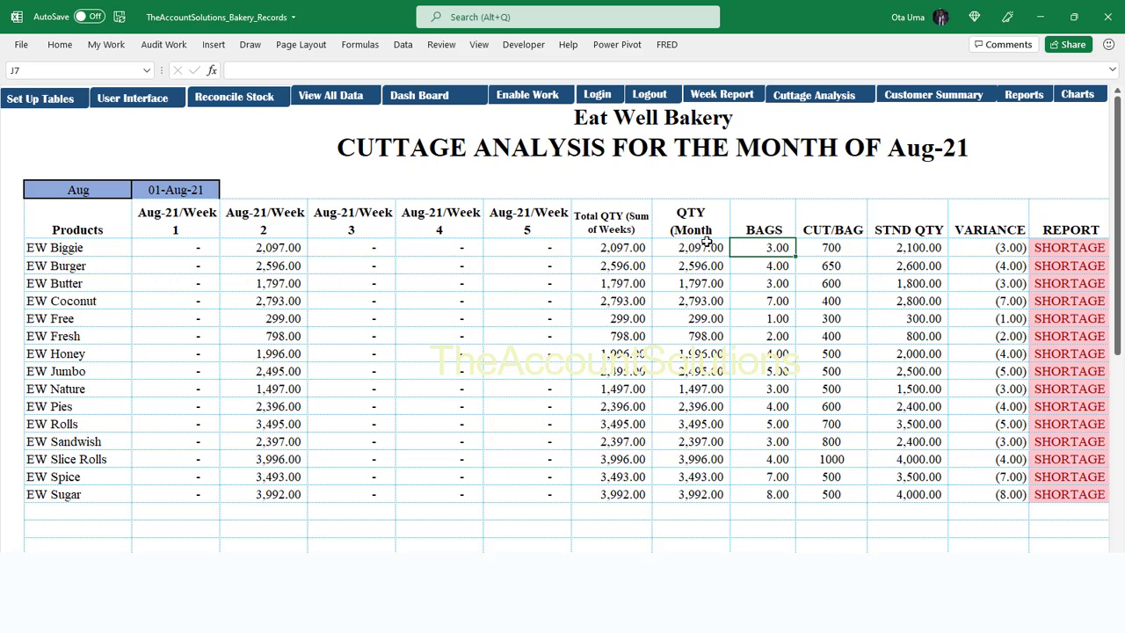
{"action": "left_click", "coordinate": [766, 543]}
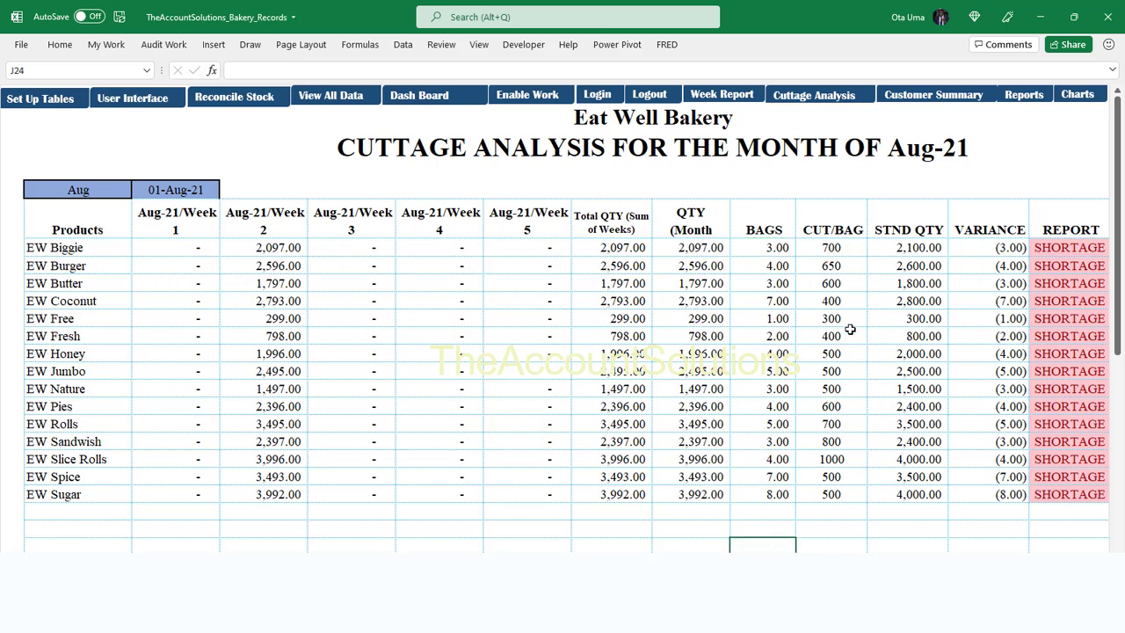
{"action": "left_click", "coordinate": [833, 249]}
{"action": "left_click", "coordinate": [832, 268]}
{"action": "left_click", "coordinate": [825, 329]}
{"action": "left_click", "coordinate": [828, 249]}
{"action": "left_click", "coordinate": [766, 247]}
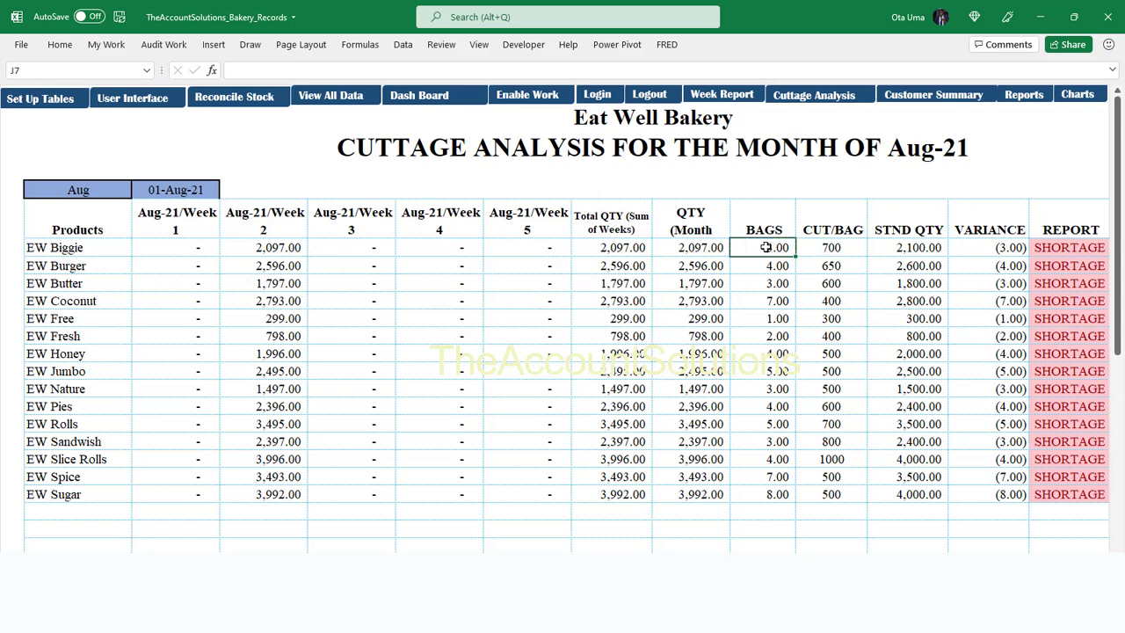
{"action": "left_click", "coordinate": [907, 248]}
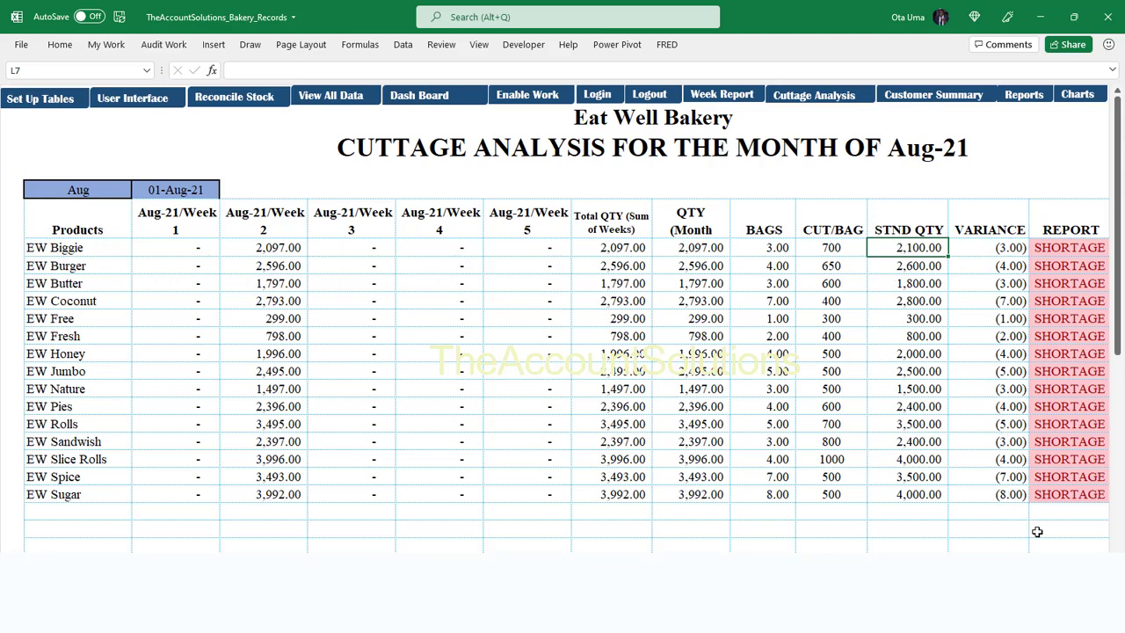
{"action": "scroll", "coordinate": [555, 319], "scroll_direction": "right", "scroll_amount": 2}
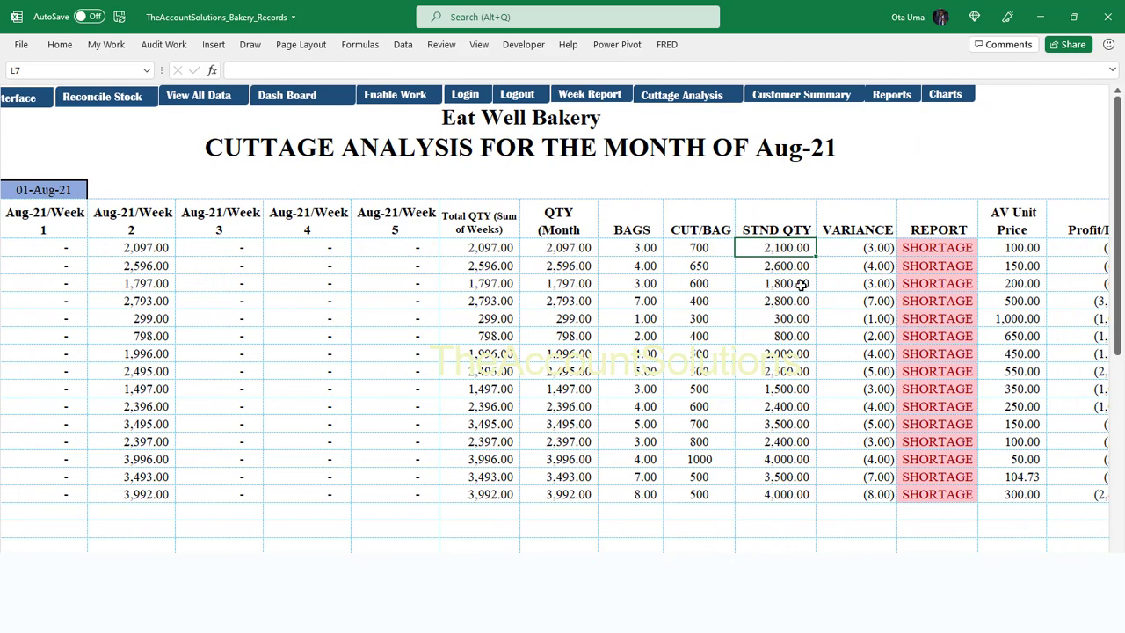
{"action": "key", "text": "Left"}
{"action": "key", "text": "Left"}
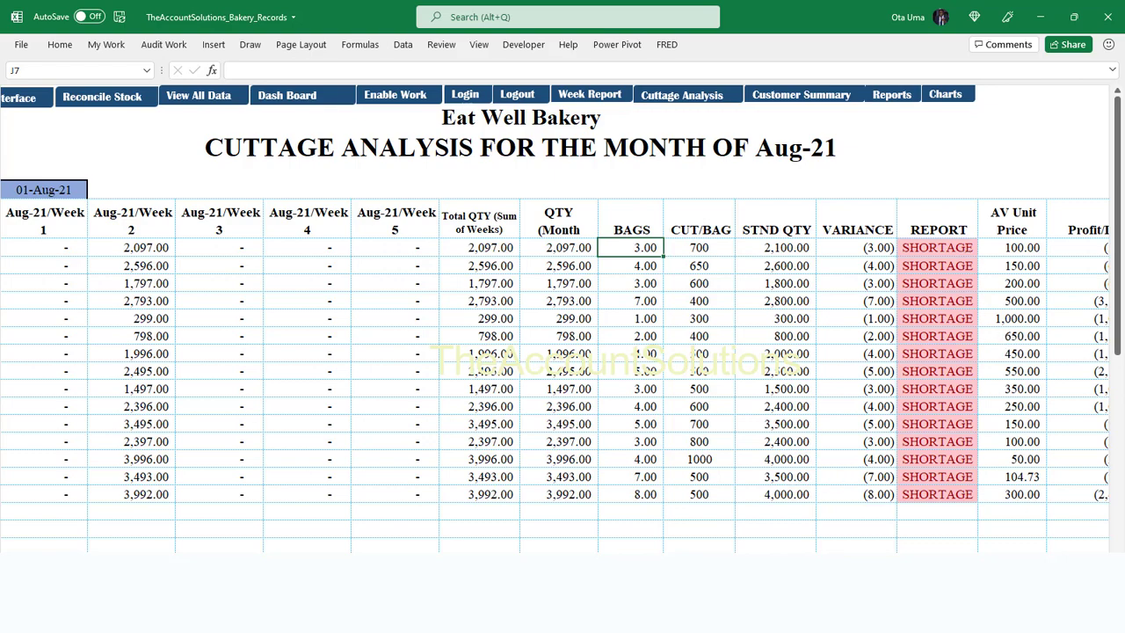
Review the average unit price, profit/loss and comment columns of the cuttage analysis.
{"action": "scroll", "coordinate": [742, 351], "scroll_direction": "right", "scroll_amount": 3}
{"action": "left_click", "coordinate": [740, 250]}
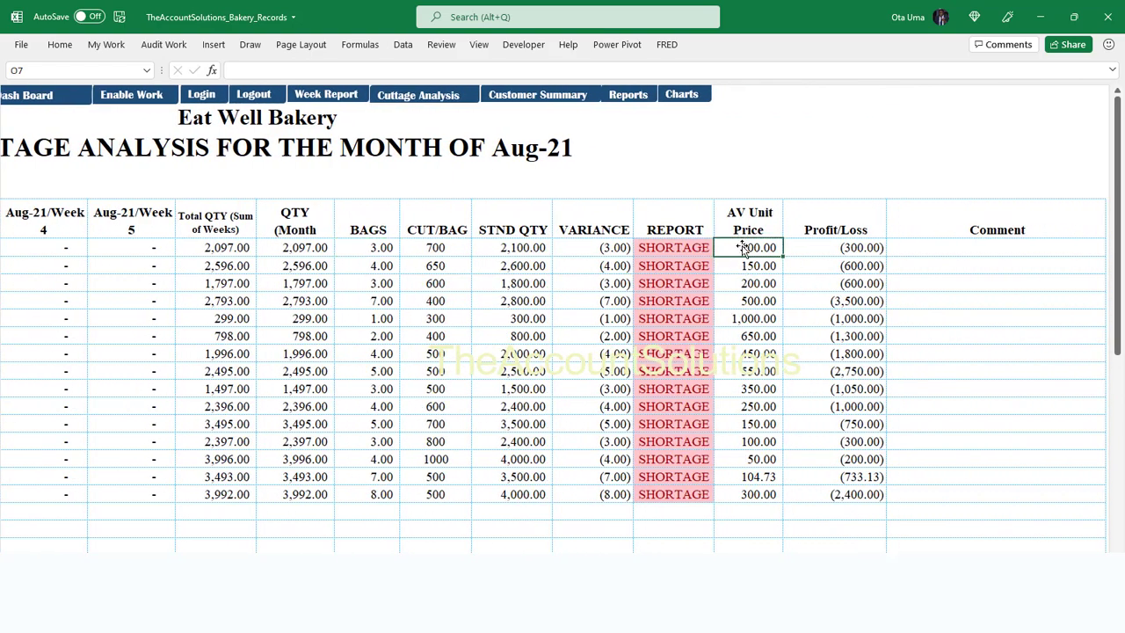
{"action": "left_click", "coordinate": [851, 232]}
{"action": "left_click", "coordinate": [844, 304]}
{"action": "left_click", "coordinate": [835, 320]}
{"action": "left_click", "coordinate": [840, 371]}
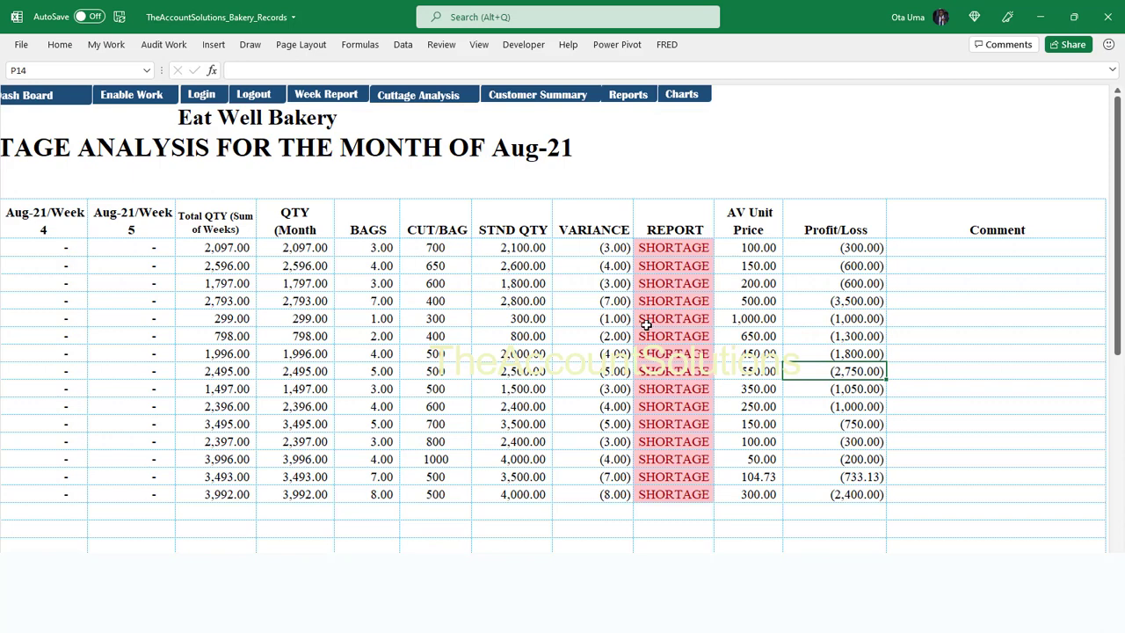
{"action": "left_click", "coordinate": [987, 334]}
{"action": "left_click", "coordinate": [942, 251]}
{"action": "left_click", "coordinate": [945, 266]}
{"action": "left_click", "coordinate": [932, 300]}
{"action": "left_click", "coordinate": [926, 348]}
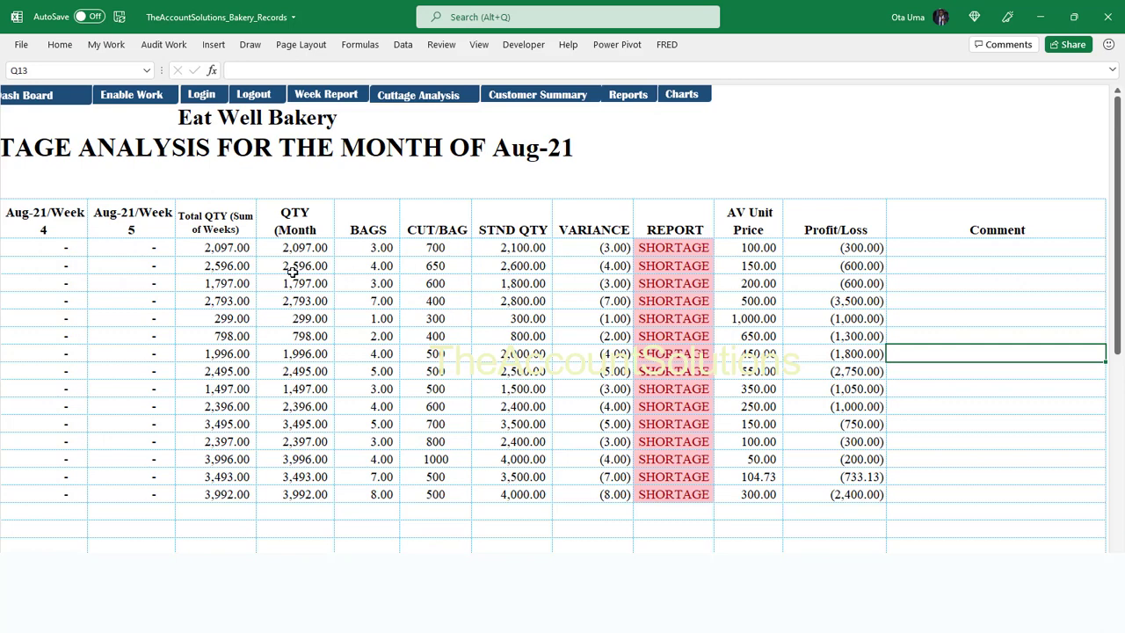
Compare the monthly quantity with the standard quantity and the cut per bag for the listed products.
{"action": "left_click", "coordinate": [322, 234]}
{"action": "left_click", "coordinate": [542, 225]}
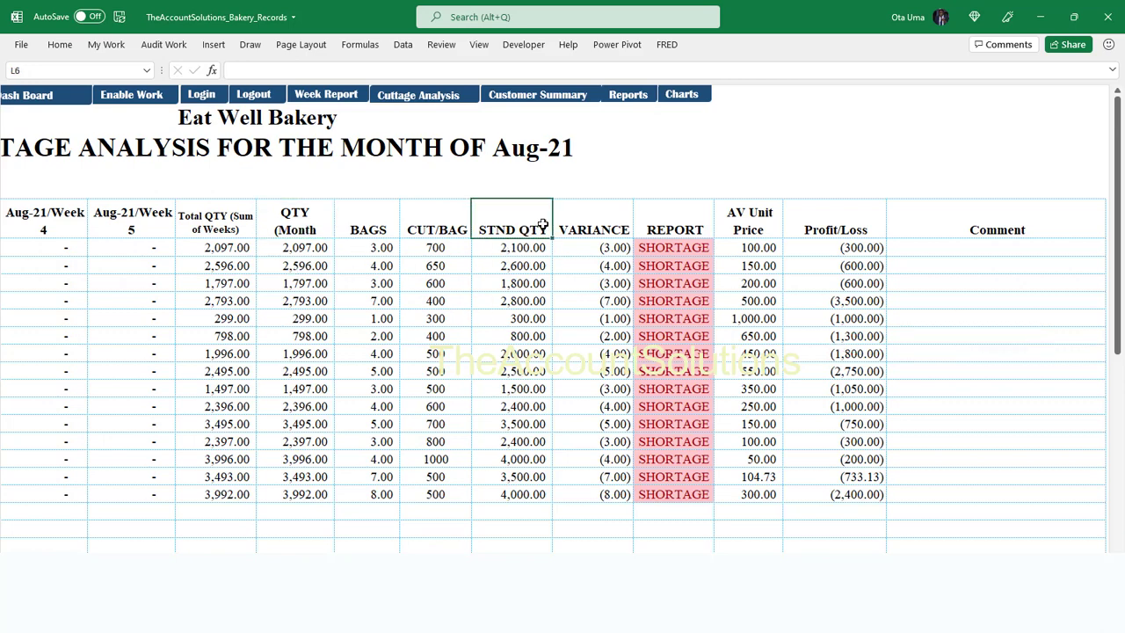
{"action": "left_click", "coordinate": [444, 230]}
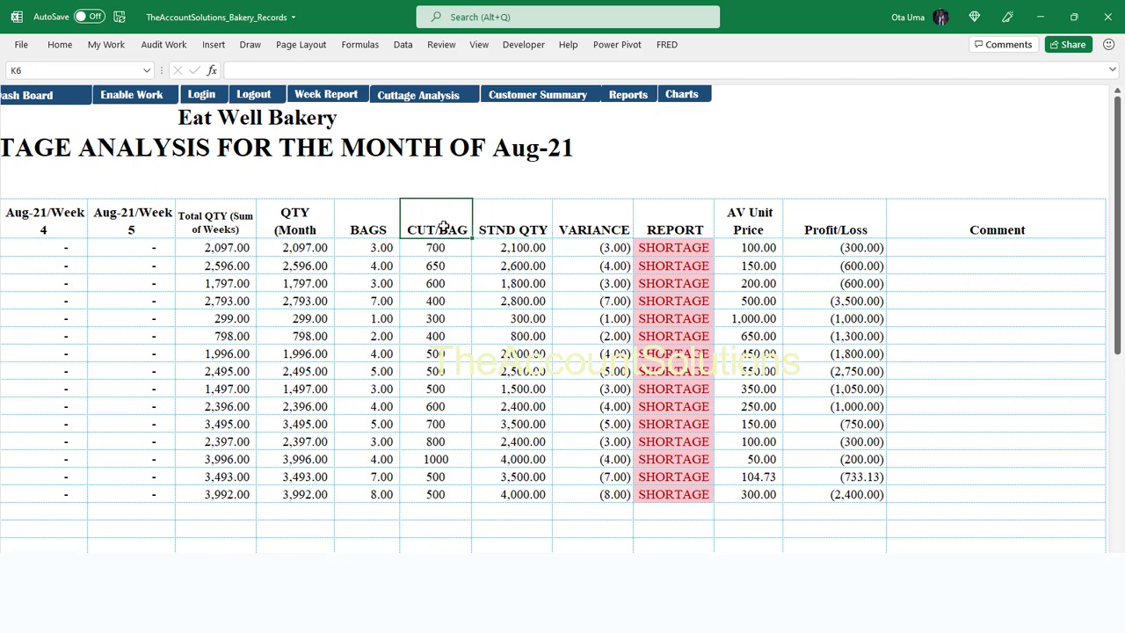
{"action": "left_click", "coordinate": [448, 248]}
{"action": "left_click", "coordinate": [445, 279]}
{"action": "left_click", "coordinate": [439, 249]}
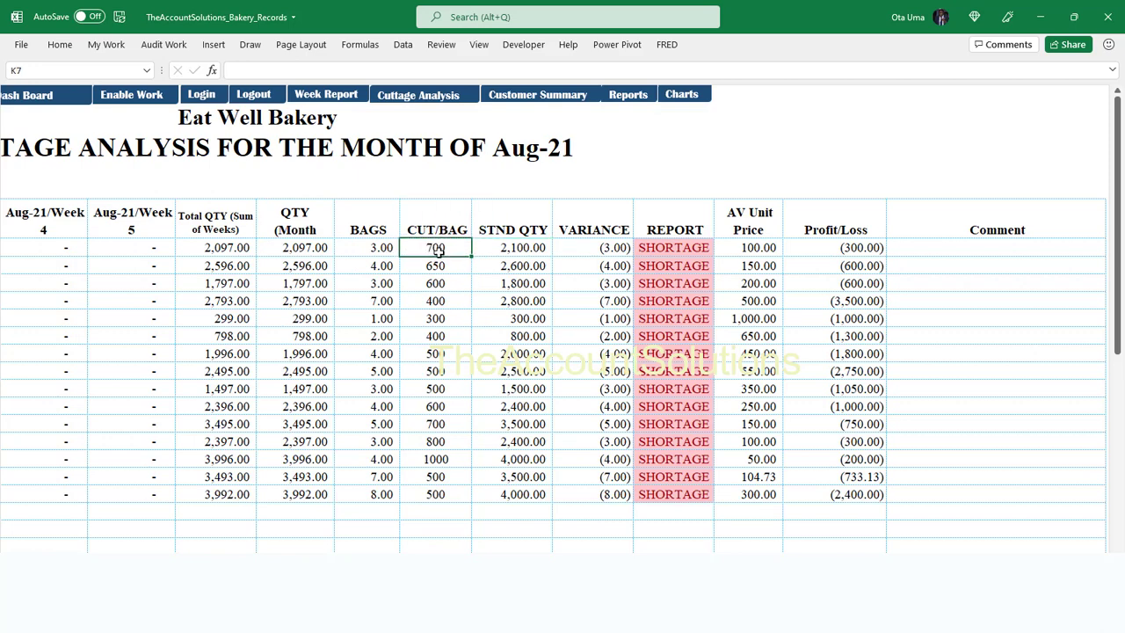
{"action": "left_click", "coordinate": [290, 250]}
Examine the variances of several products and the corresponding profit/loss amounts.
{"action": "left_click", "coordinate": [596, 247]}
{"action": "left_click", "coordinate": [606, 265]}
{"action": "left_click", "coordinate": [622, 305]}
{"action": "left_click", "coordinate": [619, 389]}
{"action": "left_click", "coordinate": [615, 423]}
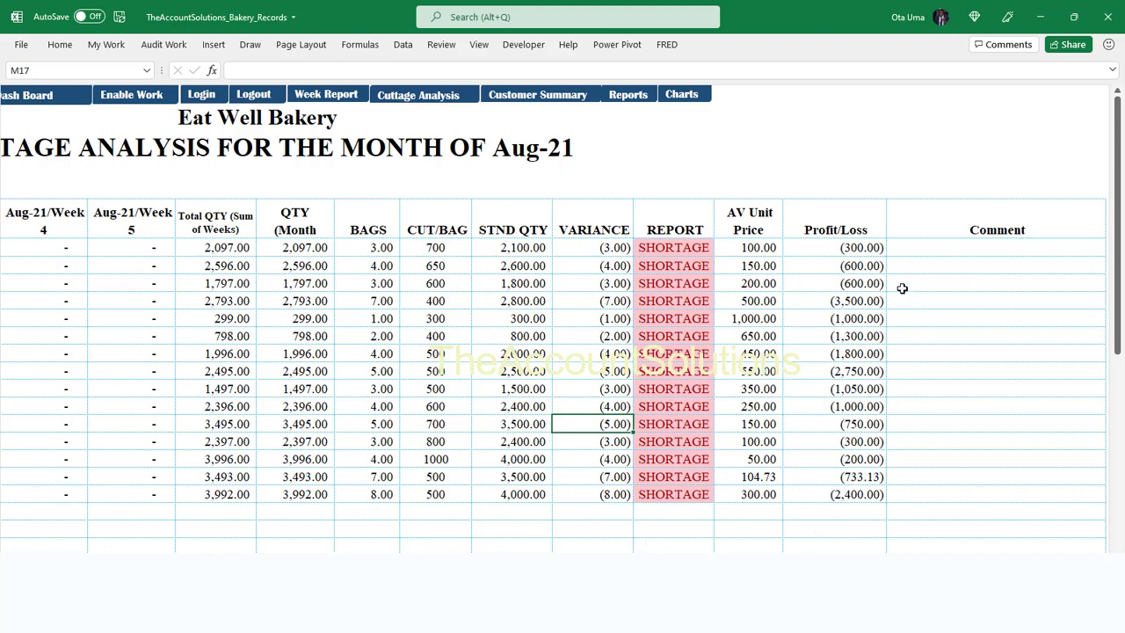
{"action": "left_click", "coordinate": [857, 233]}
{"action": "left_click", "coordinate": [867, 300]}
{"action": "left_click", "coordinate": [857, 387]}
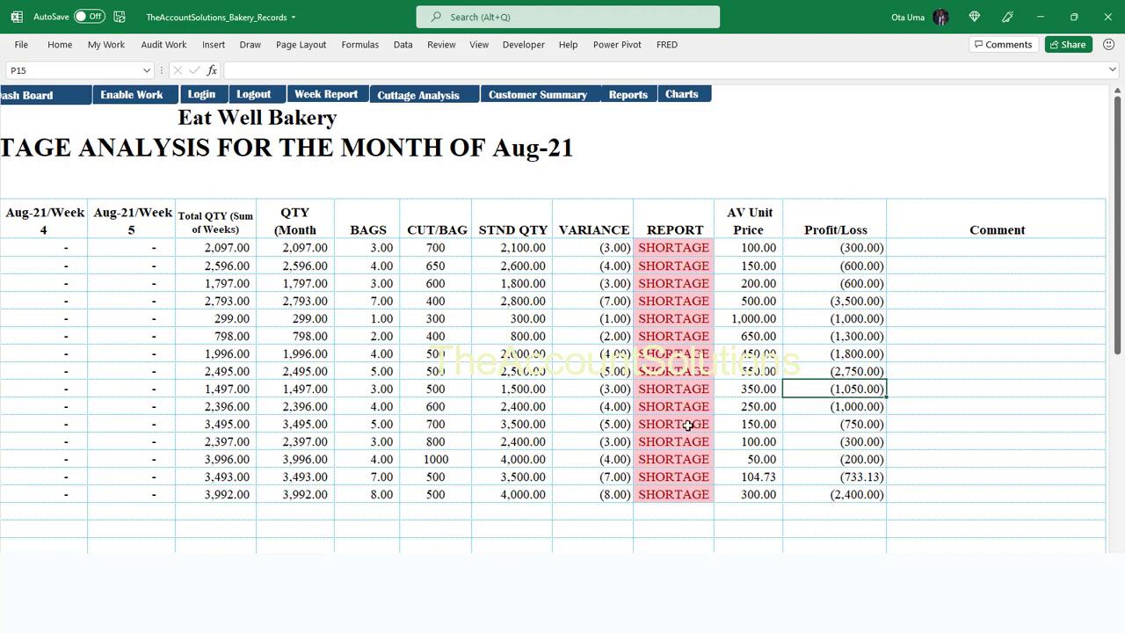
{"action": "scroll", "coordinate": [239, 483], "scroll_direction": "left", "scroll_amount": 5}
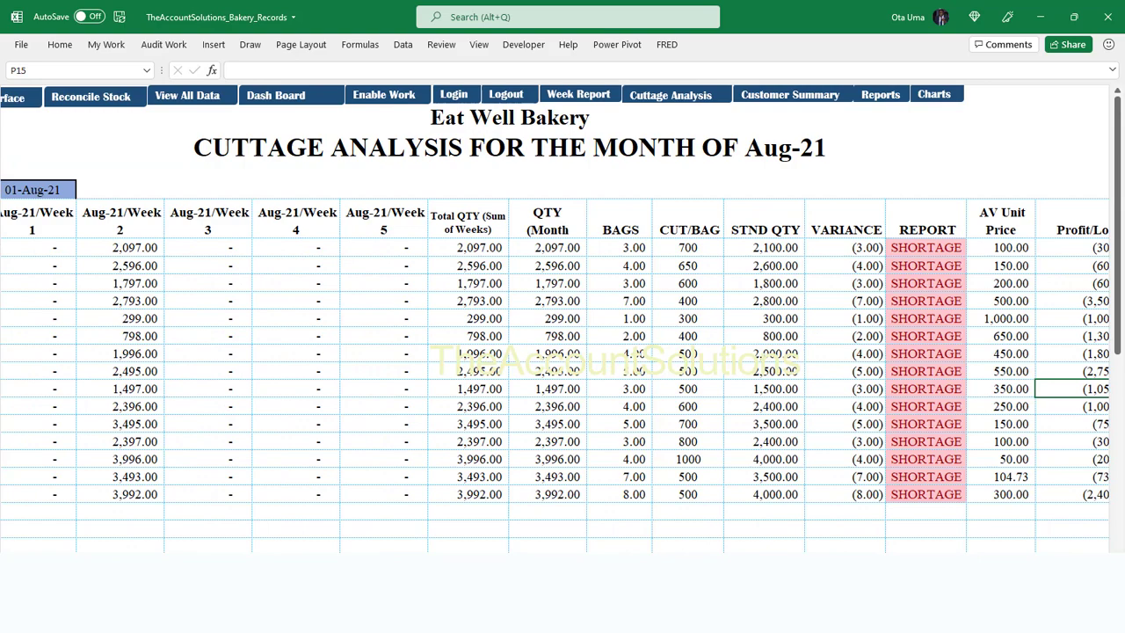
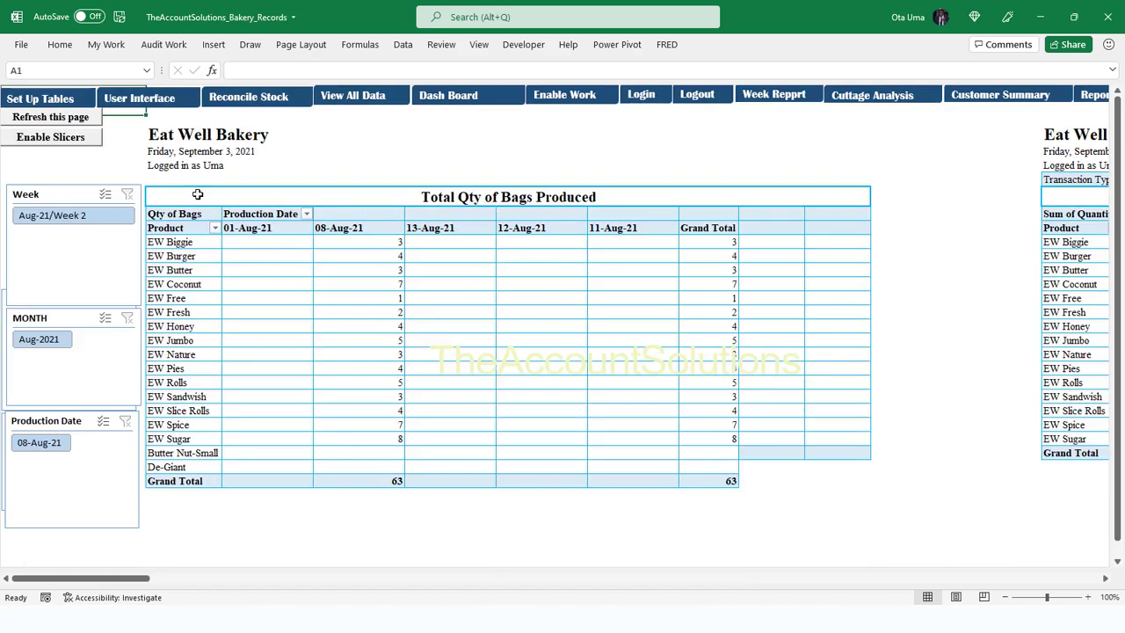
Refresh the dashboard page and review its tables for total bags produced and total production quantity.
{"action": "left_click", "coordinate": [83, 124]}
{"action": "left_click_drag", "start_coordinate": [136, 580], "coordinate": [235, 578]}
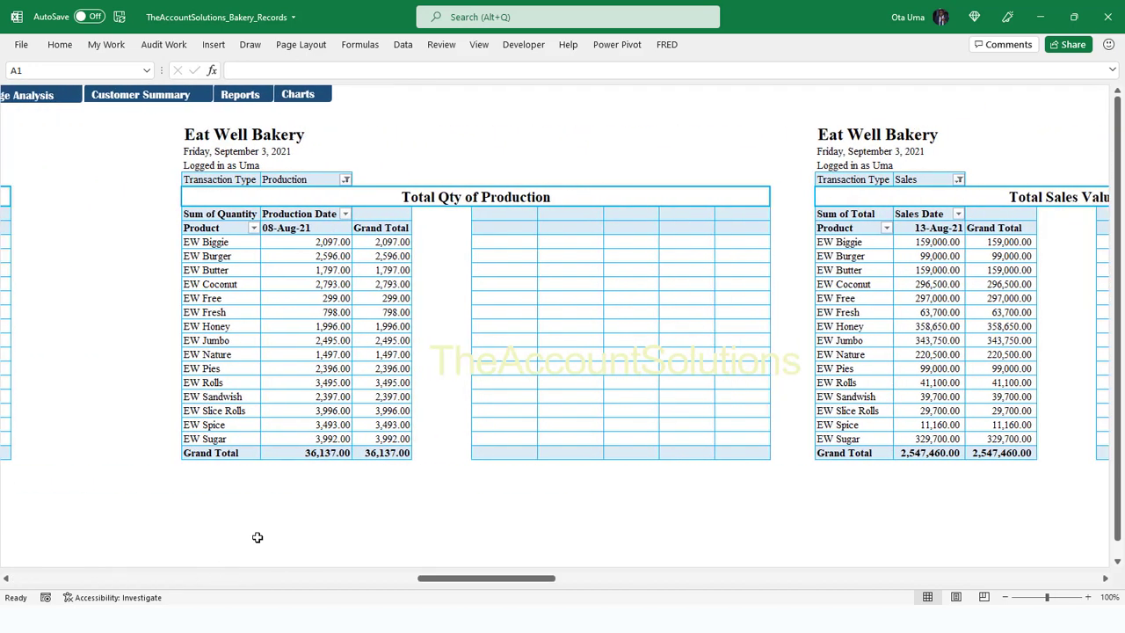
{"action": "left_click_drag", "start_coordinate": [502, 583], "coordinate": [88, 578]}
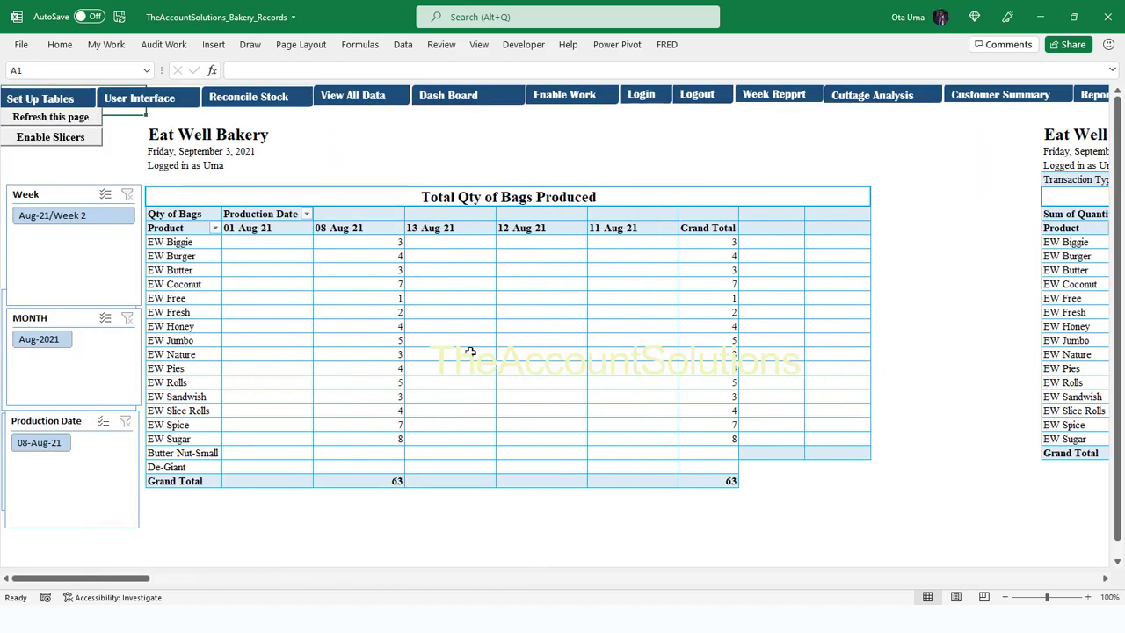
{"action": "left_click_drag", "start_coordinate": [132, 580], "coordinate": [286, 575]}
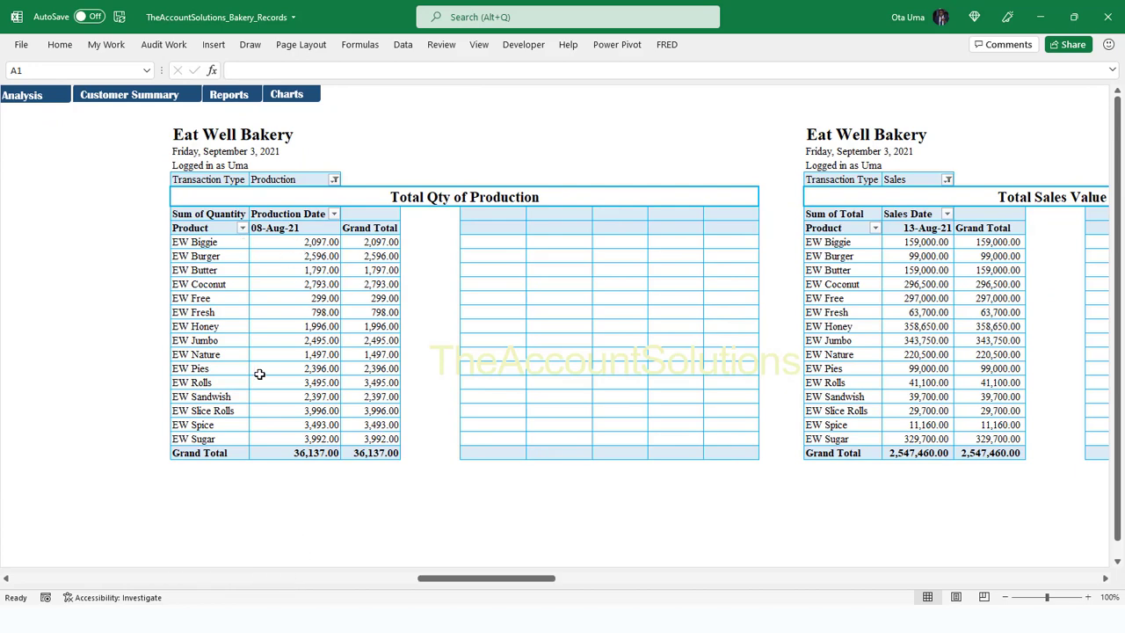
Review the weekly sales value, the monthly sales and auction value, and the customers' monthly performance tables.
{"action": "left_click_drag", "start_coordinate": [530, 582], "coordinate": [573, 577]}
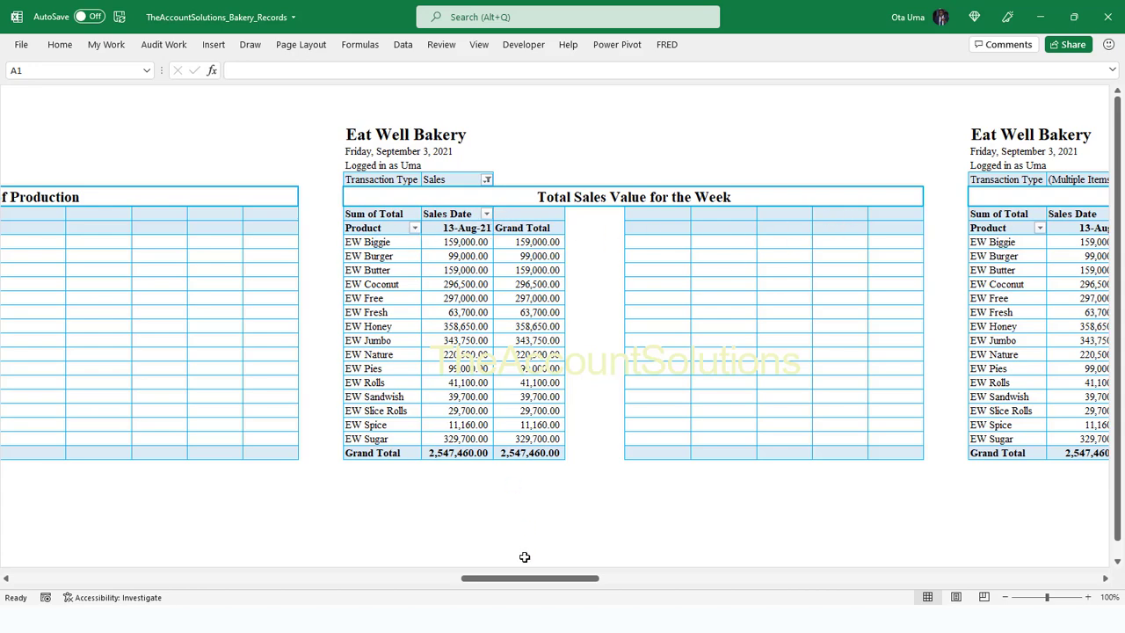
{"action": "left_click_drag", "start_coordinate": [531, 583], "coordinate": [703, 589]}
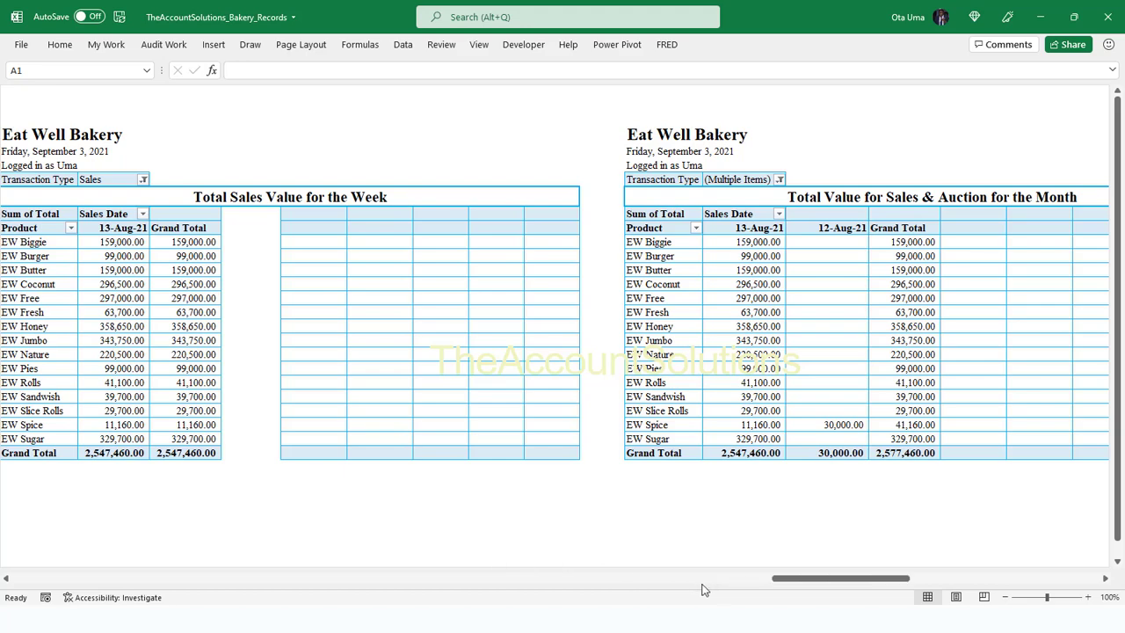
{"action": "left_click", "coordinate": [1106, 579]}
{"action": "scroll", "coordinate": [1105, 579], "scroll_direction": "right", "scroll_amount": 4}
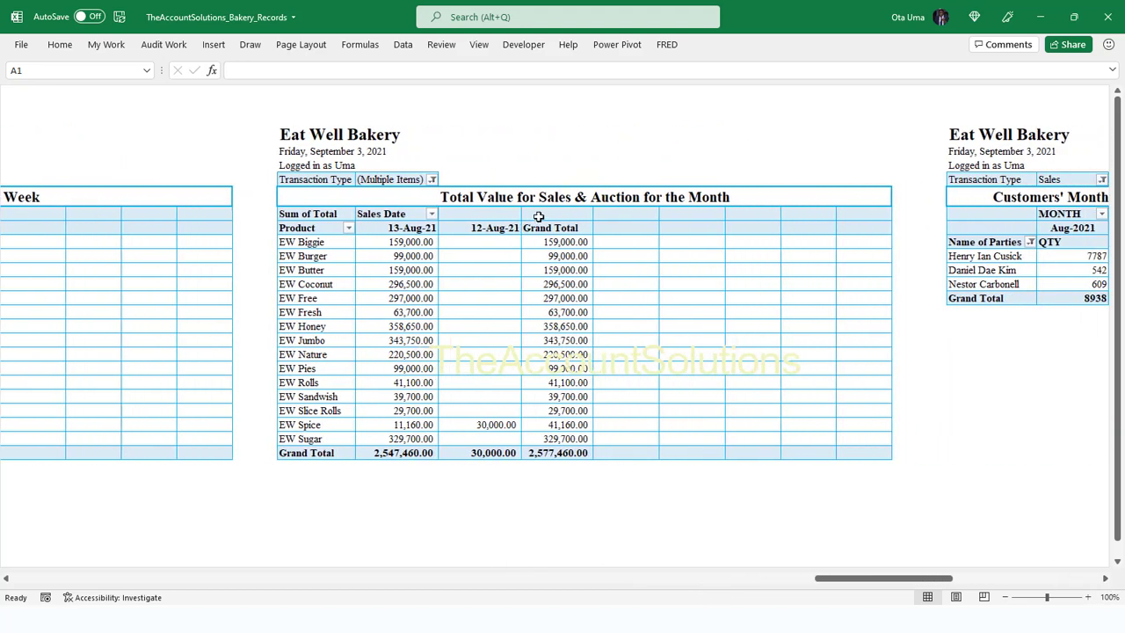
{"action": "left_click_drag", "start_coordinate": [1106, 579], "coordinate": [1106, 580]}
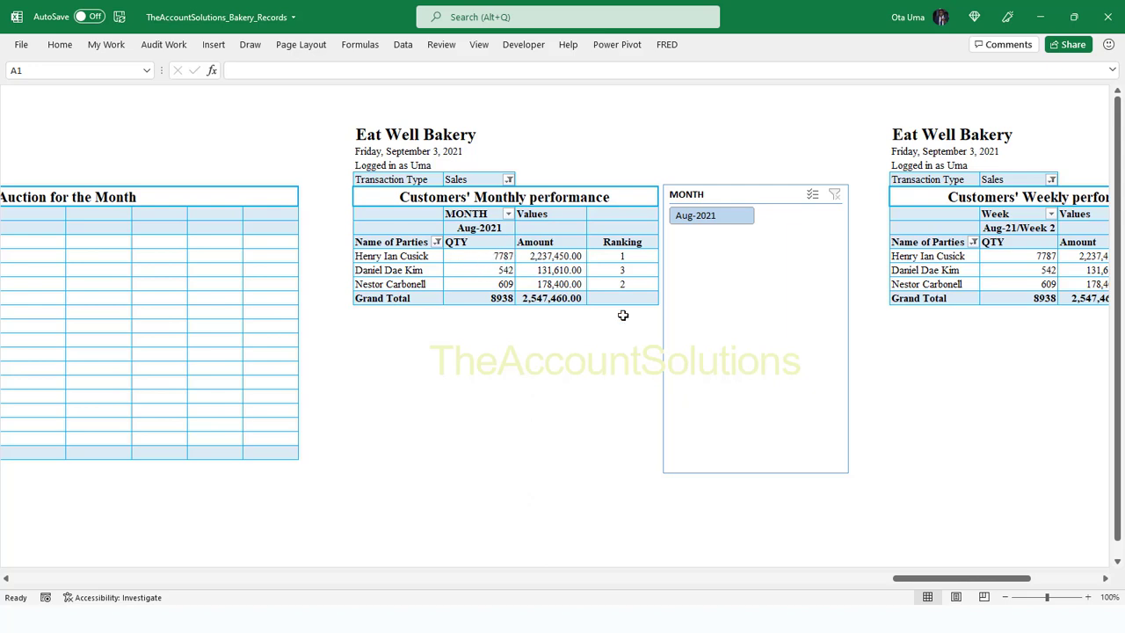
Review the customers' weekly performance table for Aug-21/Week 2 on the reports page.
{"action": "left_click_drag", "start_coordinate": [944, 578], "coordinate": [1009, 578]}
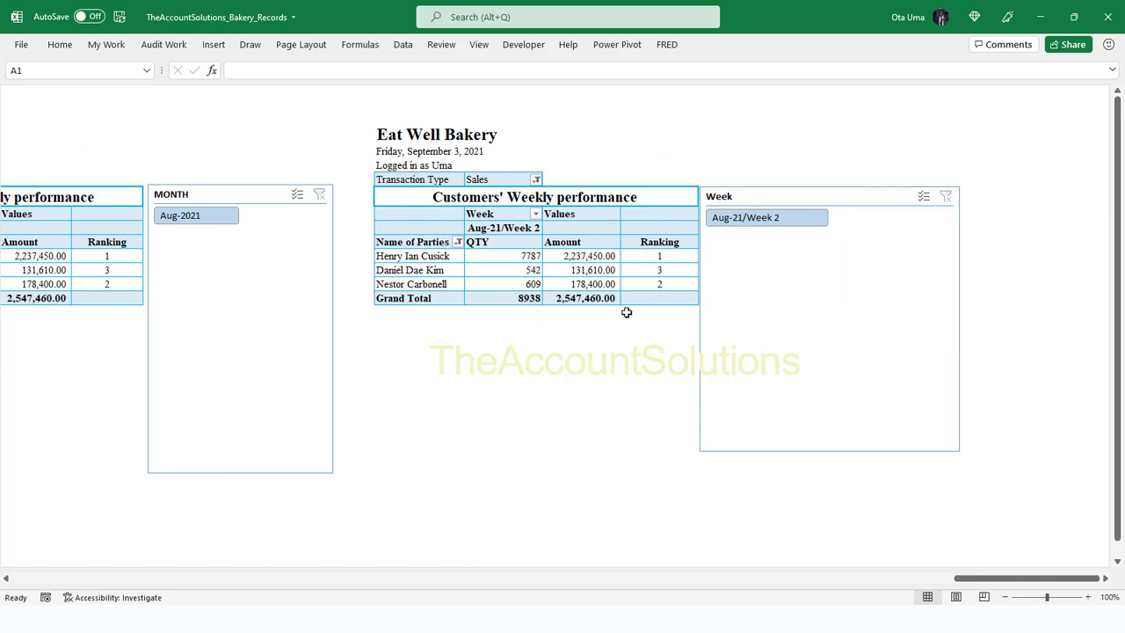
{"action": "left_click_drag", "start_coordinate": [1018, 579], "coordinate": [1054, 582]}
{"action": "left_click_drag", "start_coordinate": [978, 567], "coordinate": [227, 425]}
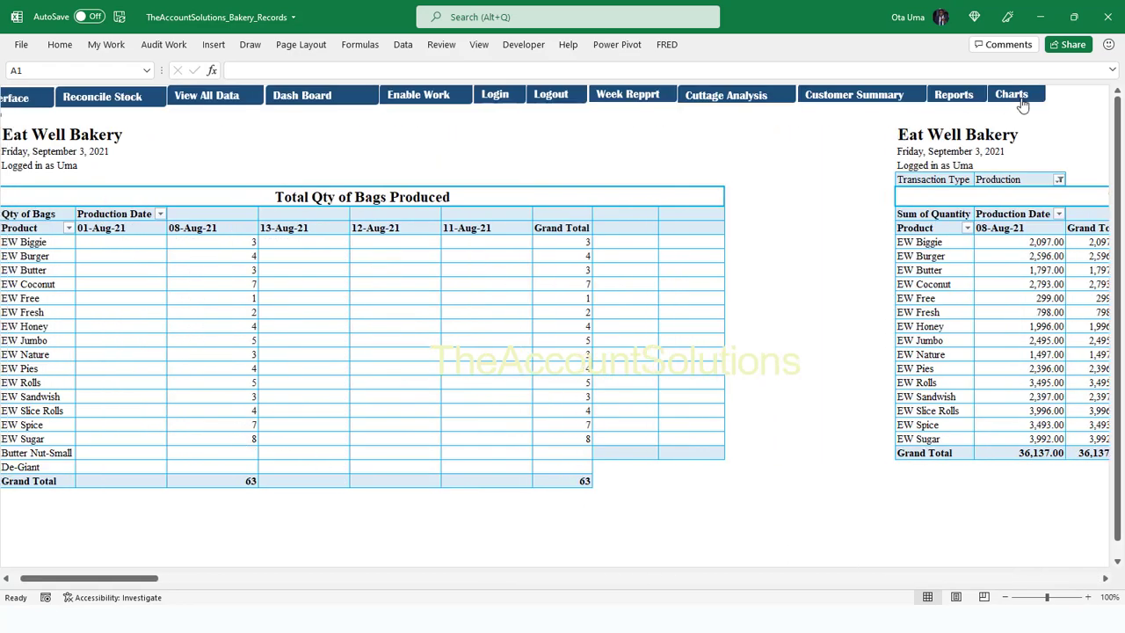
Open the charts page and review the sales by products, top customers, auction and total bags charts and the sales group table.
{"action": "left_click", "coordinate": [1023, 105]}
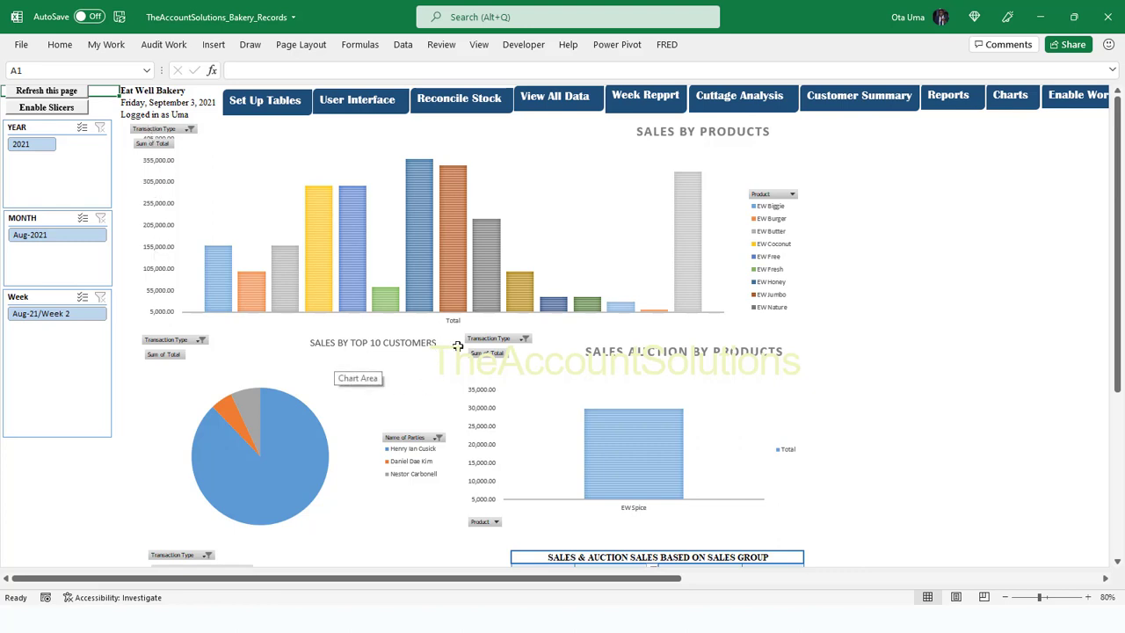
{"action": "mouse_move", "coordinate": [285, 439]}
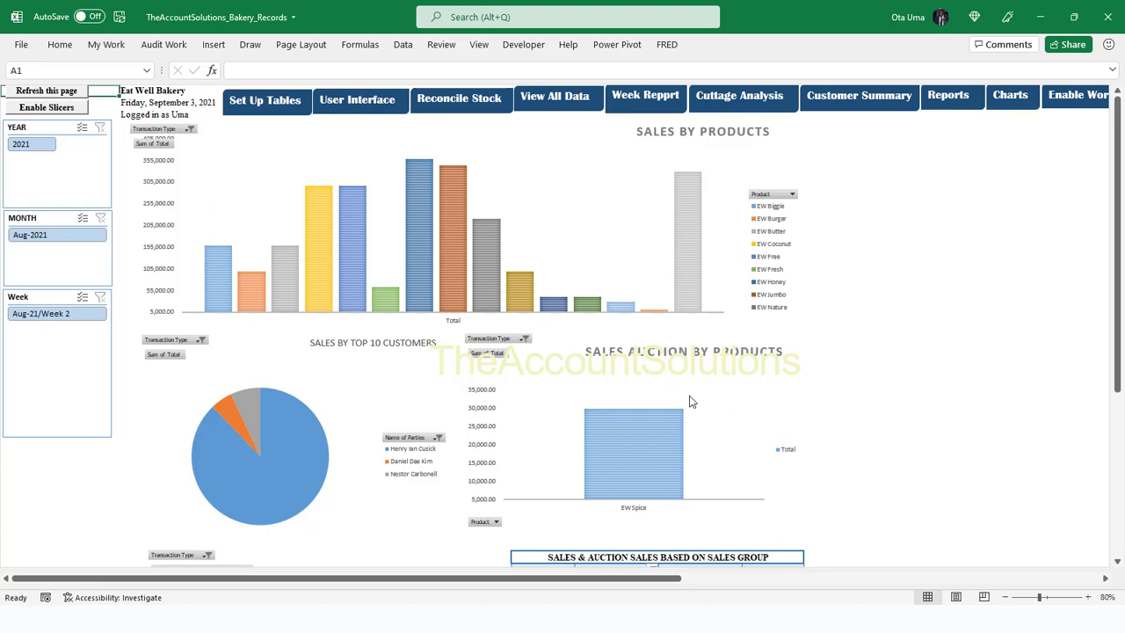
{"action": "scroll", "coordinate": [791, 430], "scroll_direction": "down", "scroll_amount": 3}
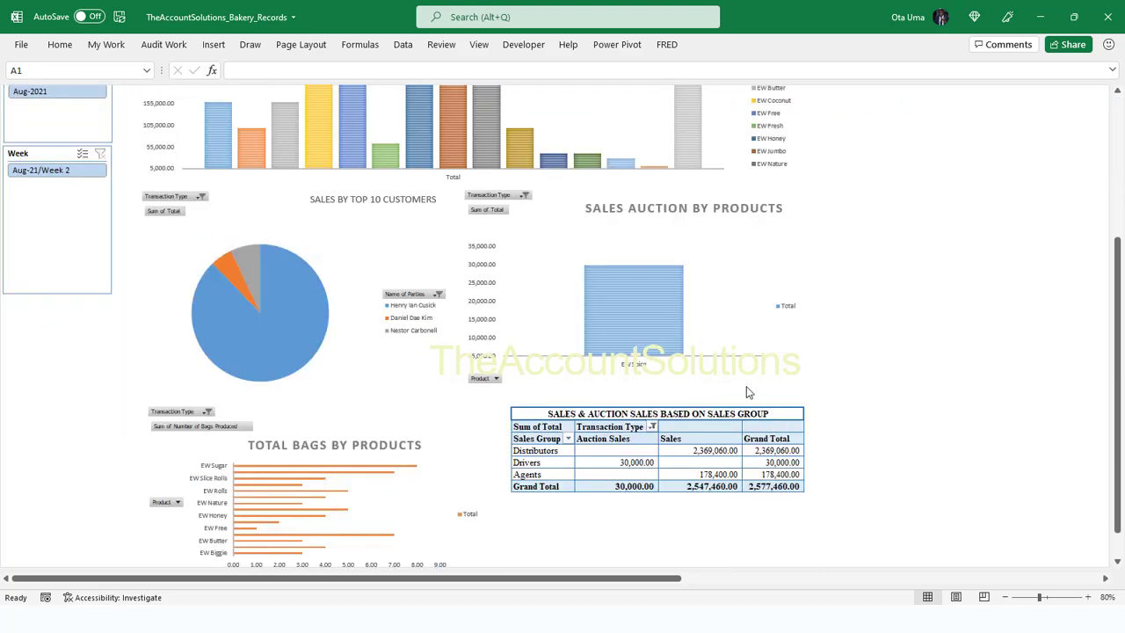
{"action": "scroll", "coordinate": [746, 392], "scroll_direction": "down", "scroll_amount": 1}
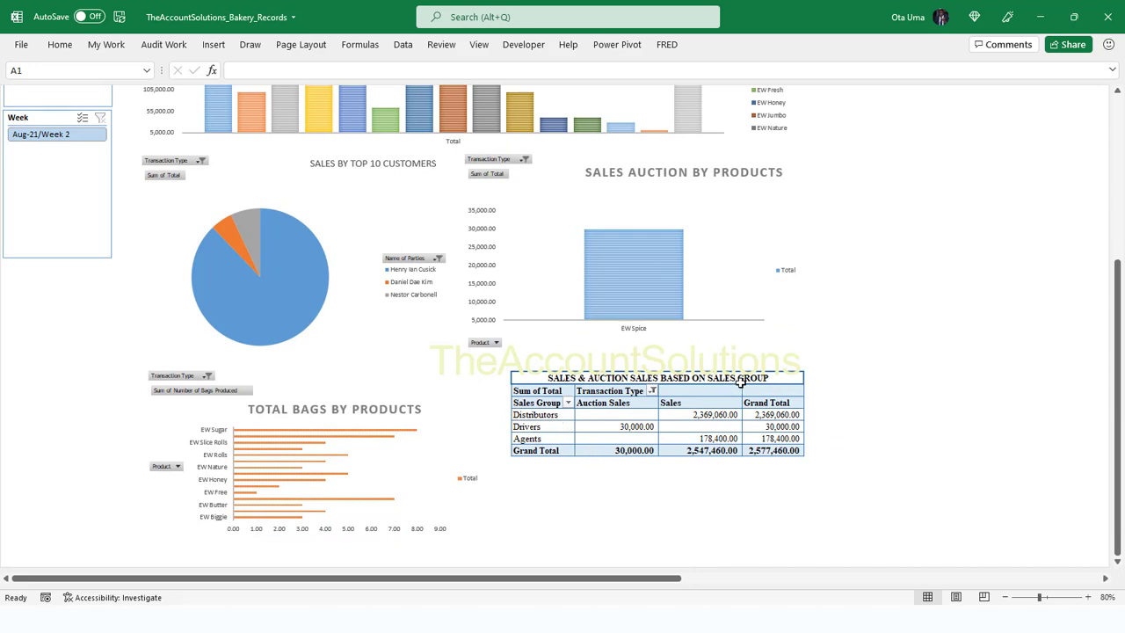
{"action": "scroll", "coordinate": [730, 413], "scroll_direction": "down", "scroll_amount": 2}
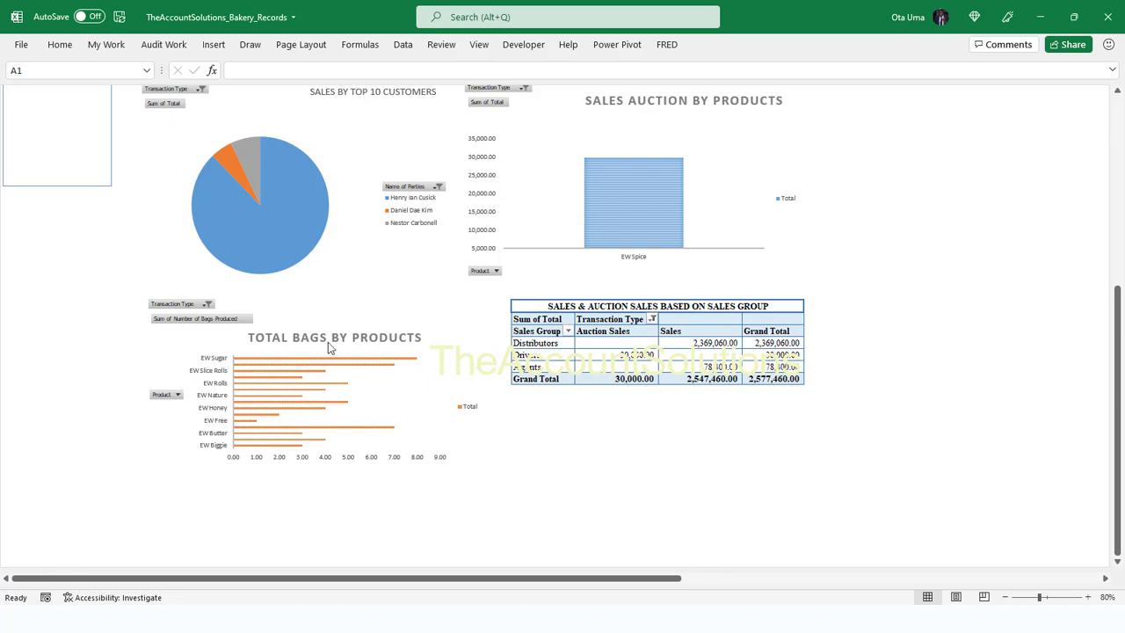
{"action": "scroll", "coordinate": [863, 360], "scroll_direction": "up", "scroll_amount": 5}
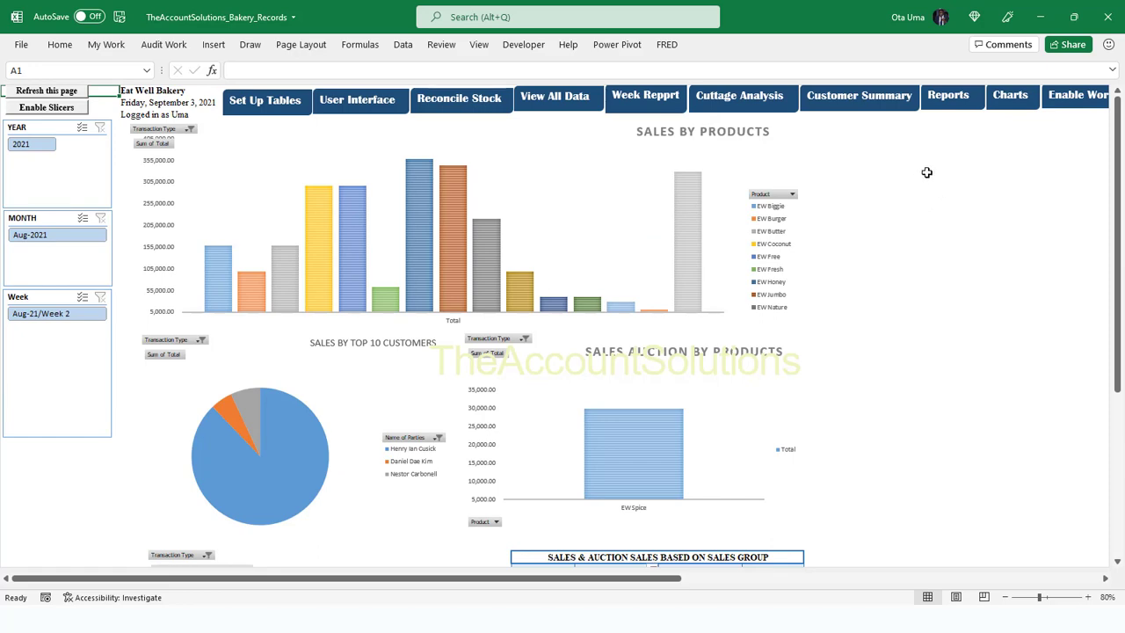
Open the customer summary report for Aug-2021 and enable its slicers.
{"action": "left_click", "coordinate": [884, 105]}
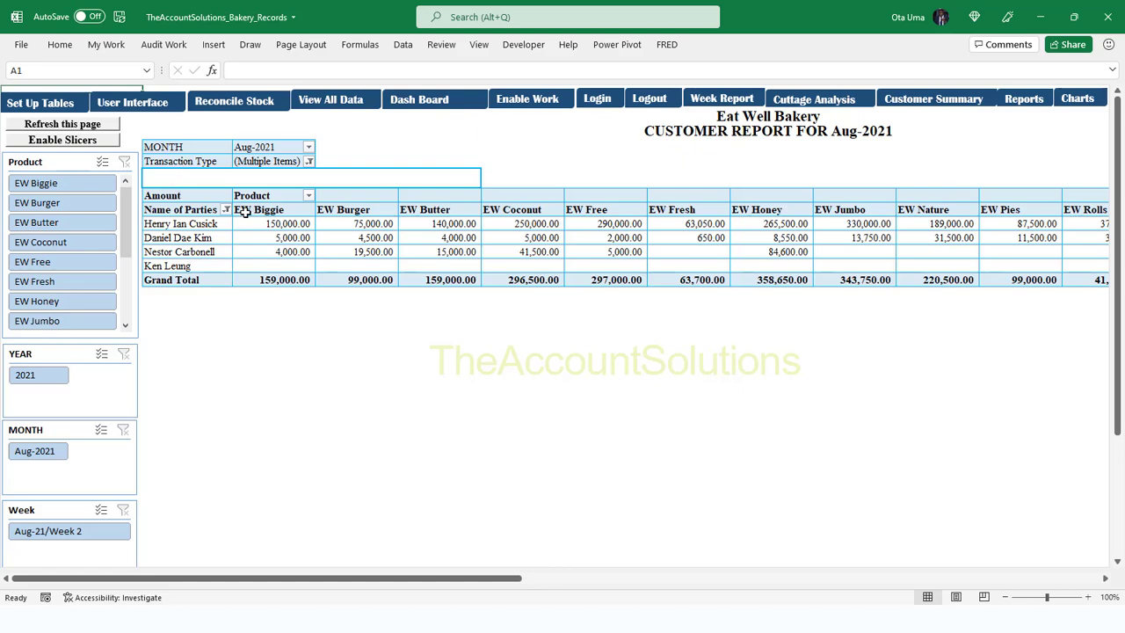
{"action": "left_click_drag", "start_coordinate": [506, 582], "coordinate": [369, 598]}
{"action": "left_click", "coordinate": [77, 145]}
Filter the customer report by EW Butter and by EW Fresh, and clear the product filter.
{"action": "left_click", "coordinate": [46, 224]}
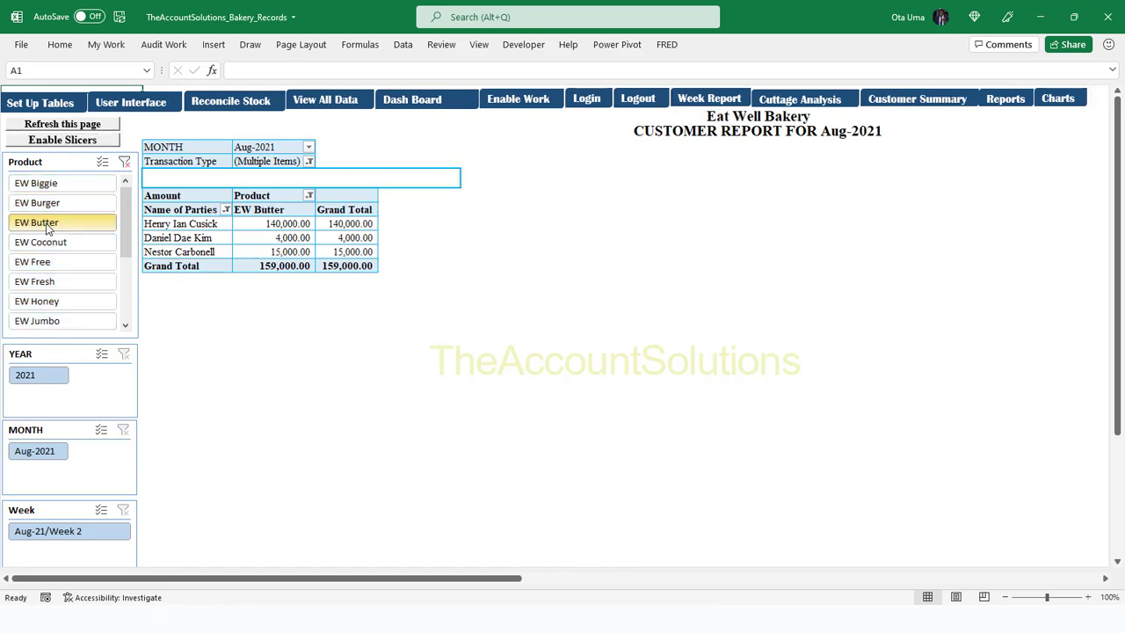
{"action": "left_click", "coordinate": [73, 289]}
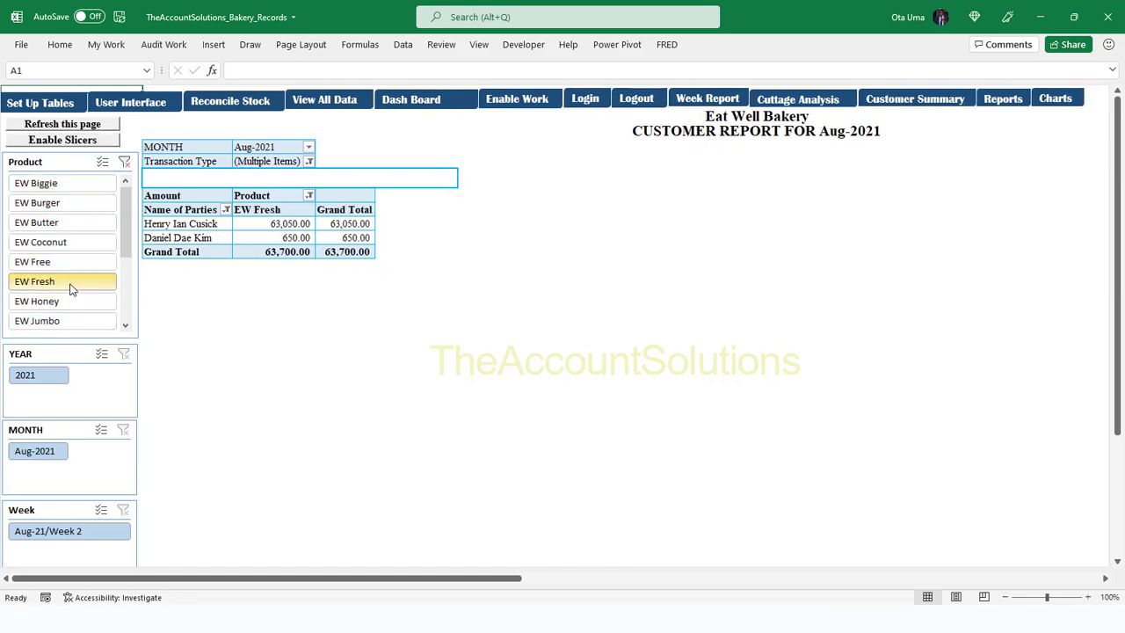
{"action": "left_click", "coordinate": [124, 163]}
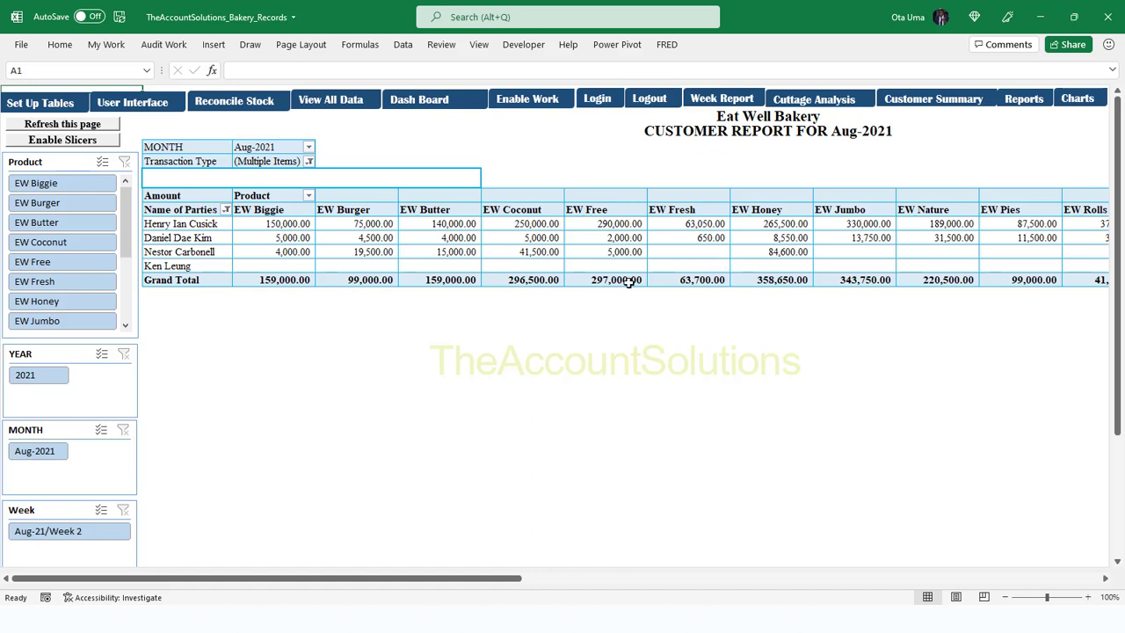
Revisit the cuttage analysis, customer summary and reports pages.
{"action": "mouse_move", "coordinate": [627, 283]}
{"action": "left_click", "coordinate": [831, 102]}
{"action": "left_click", "coordinate": [916, 95]}
{"action": "left_click", "coordinate": [1024, 104]}
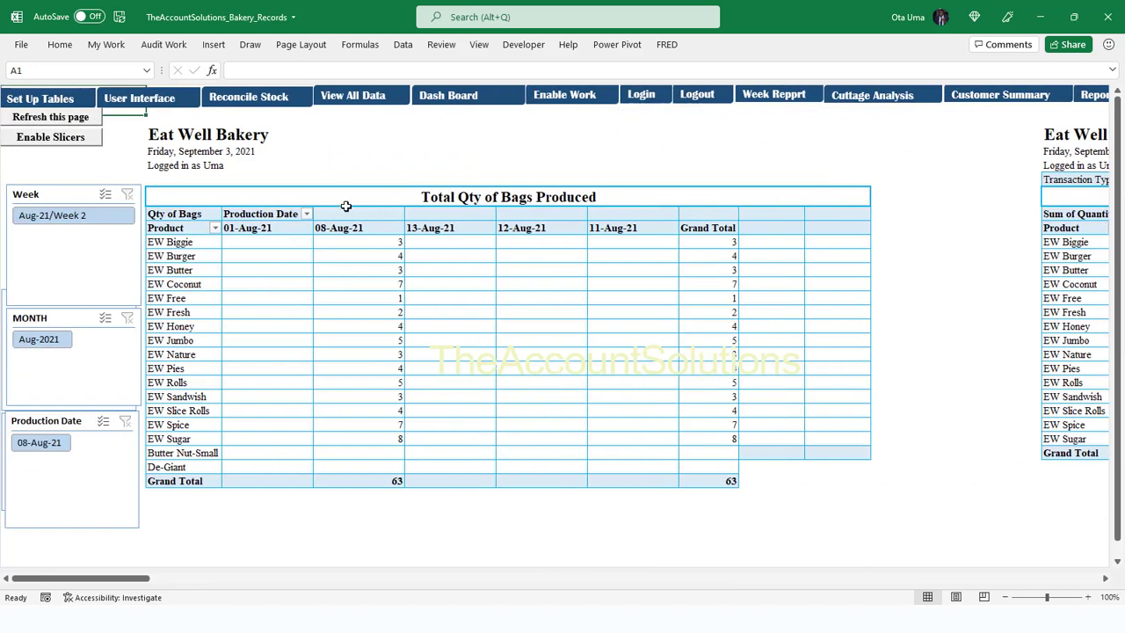
{"action": "left_click_drag", "start_coordinate": [129, 580], "coordinate": [19, 567]}
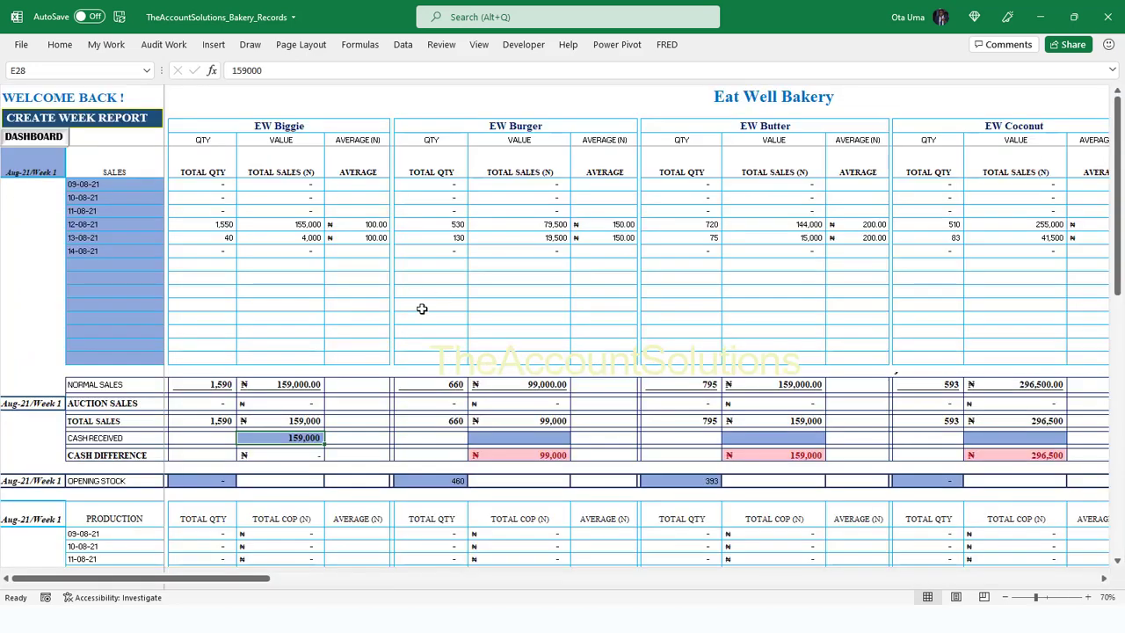
Examine the sales date, cash received and opening stock entry cells in the Aug-21/Week 1 report.
{"action": "left_click", "coordinate": [117, 280]}
{"action": "left_click", "coordinate": [265, 436]}
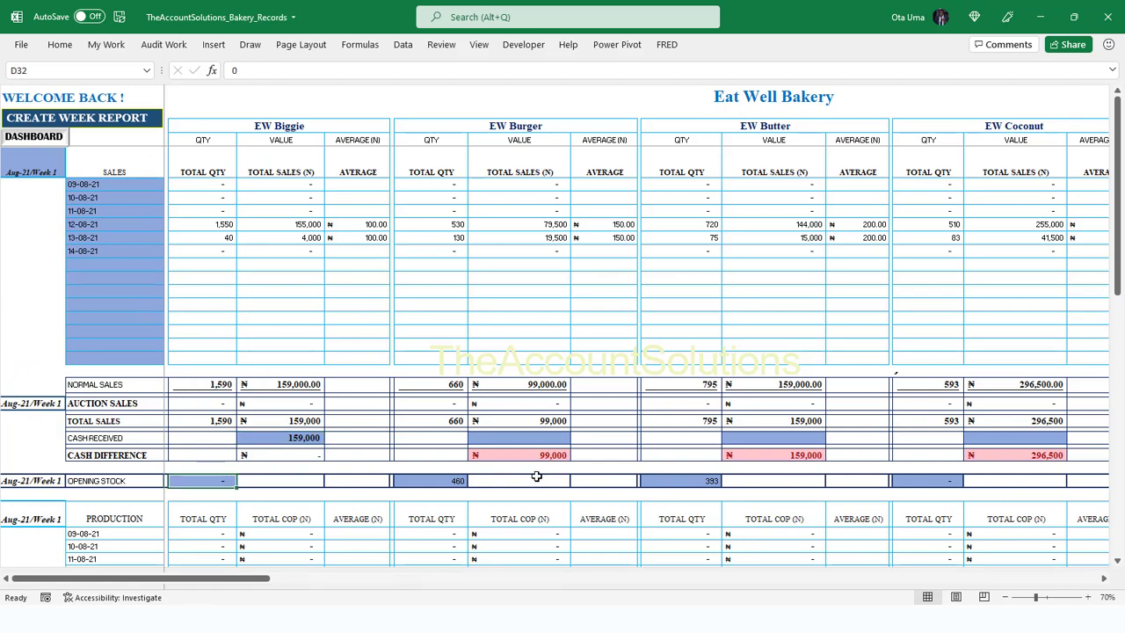
{"action": "left_click", "coordinate": [537, 439]}
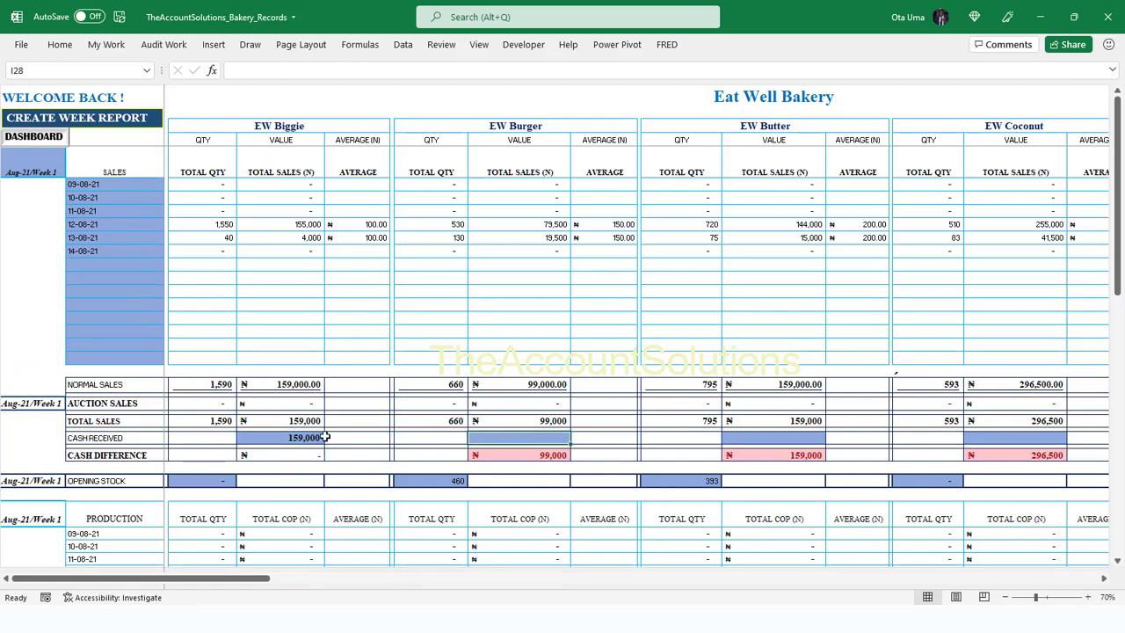
{"action": "left_click", "coordinate": [111, 225]}
{"action": "left_click", "coordinate": [92, 197]}
{"action": "left_click", "coordinate": [86, 249]}
{"action": "left_click", "coordinate": [106, 277]}
{"action": "left_click", "coordinate": [106, 323]}
Review the week report's stock balance, deductions, closing stock, physical count and variance rows.
{"action": "scroll", "coordinate": [540, 322], "scroll_direction": "down", "scroll_amount": 10}
{"action": "scroll", "coordinate": [540, 319], "scroll_direction": "down", "scroll_amount": 1}
{"action": "scroll", "coordinate": [211, 315], "scroll_direction": "down", "scroll_amount": 3}
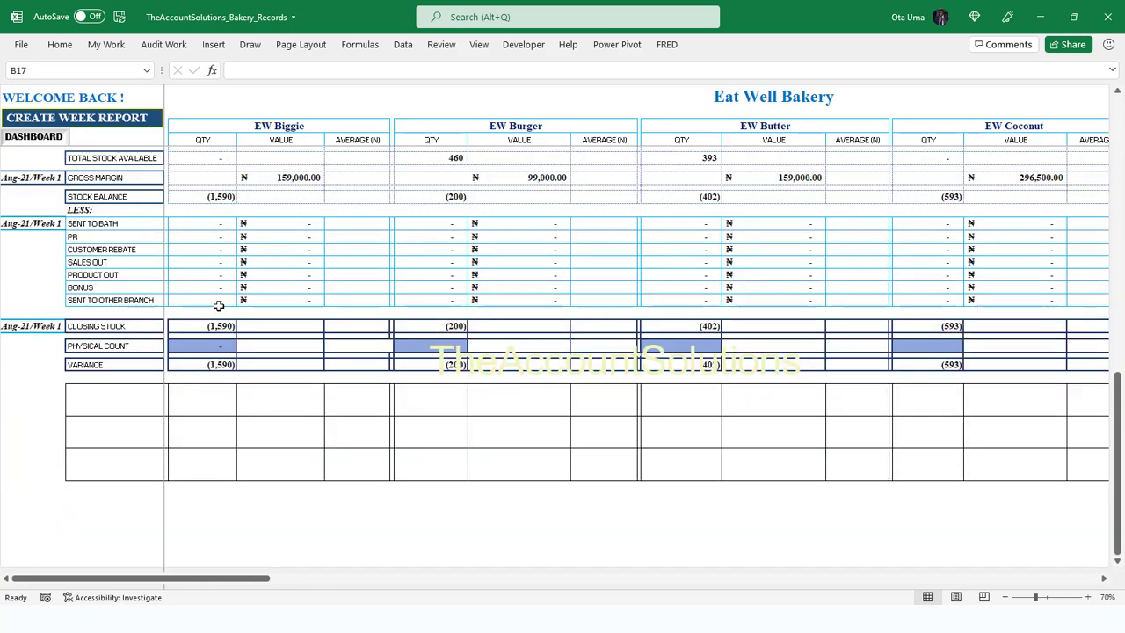
{"action": "scroll", "coordinate": [237, 325], "scroll_direction": "up", "scroll_amount": 12}
{"action": "scroll", "coordinate": [247, 325], "scroll_direction": "up", "scroll_amount": 3}
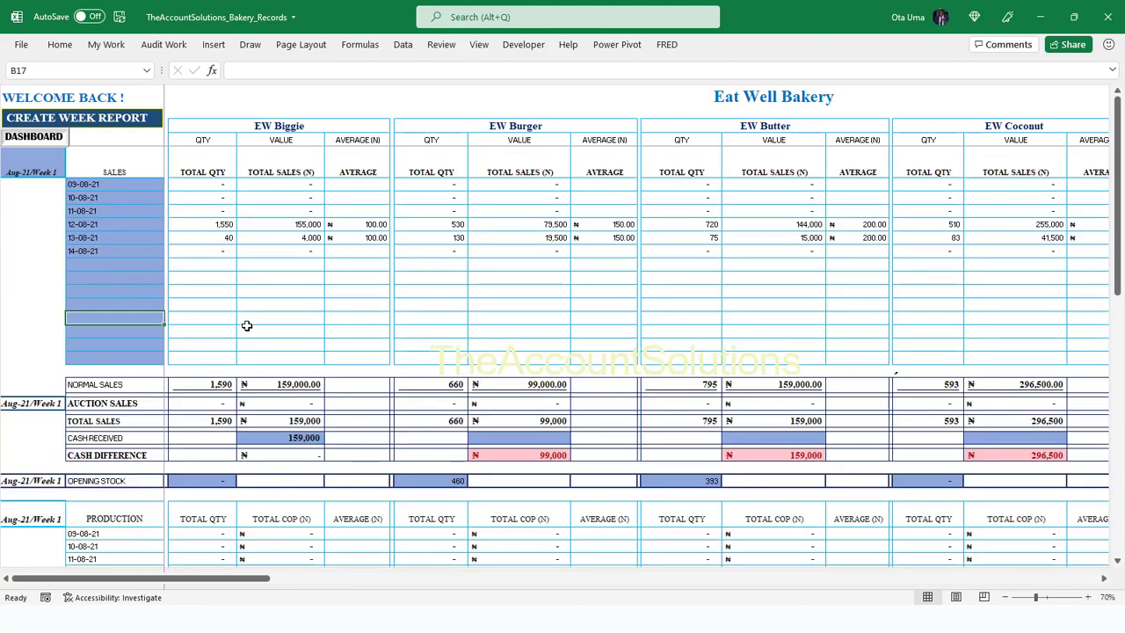
Return to the dashboard and review the partners' sales amounts per product for August 12, 2021.
{"action": "left_click", "coordinate": [34, 137]}
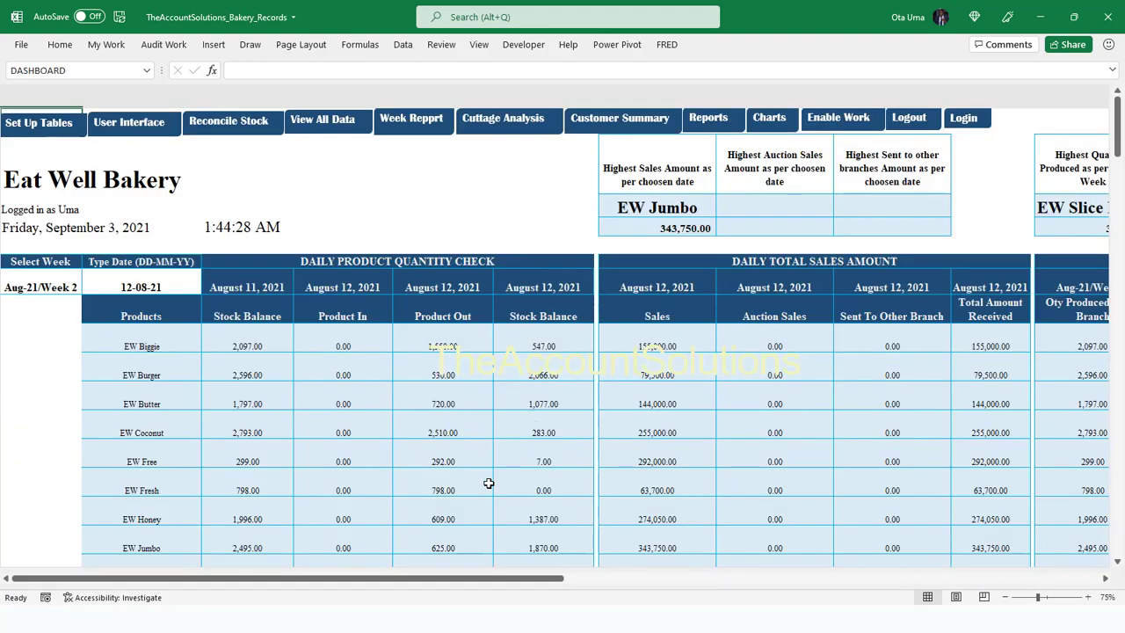
{"action": "left_click_drag", "start_coordinate": [492, 580], "coordinate": [806, 586]}
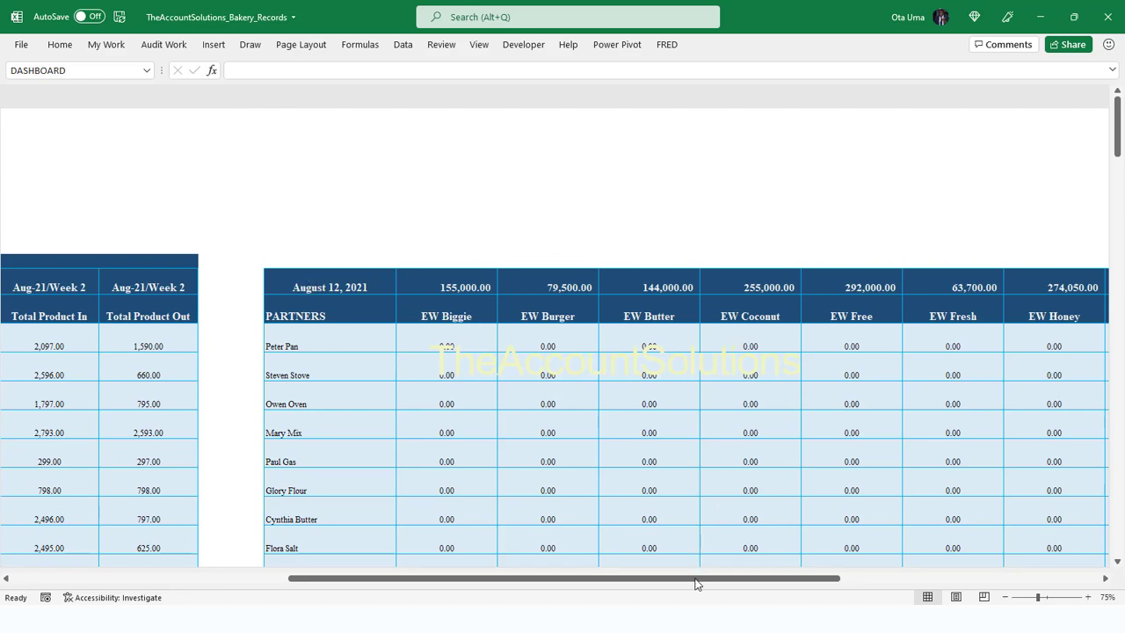
{"action": "mouse_move", "coordinate": [694, 580]}
{"action": "left_mouse_down"}
{"action": "mouse_move", "coordinate": [741, 578]}
{"action": "mouse_move", "coordinate": [668, 571]}
{"action": "mouse_move", "coordinate": [688, 572]}
{"action": "left_mouse_up"}
{"action": "scroll", "coordinate": [663, 503], "scroll_direction": "right", "scroll_amount": 1}
{"action": "scroll", "coordinate": [632, 387], "scroll_direction": "down", "scroll_amount": 12}
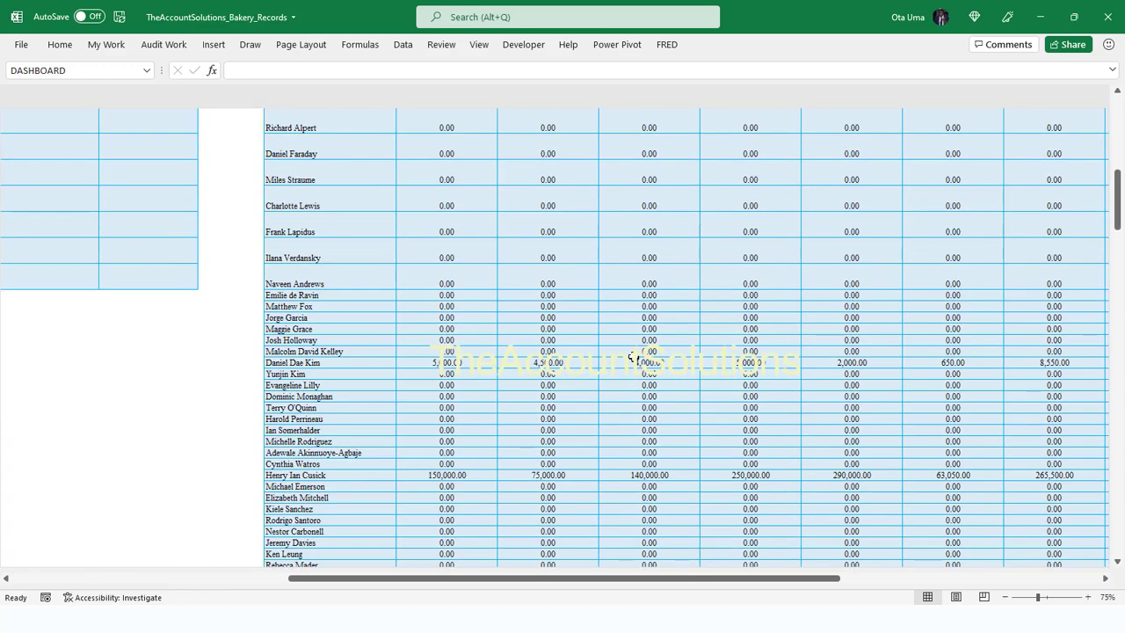
{"action": "scroll", "coordinate": [632, 359], "scroll_direction": "up", "scroll_amount": 12}
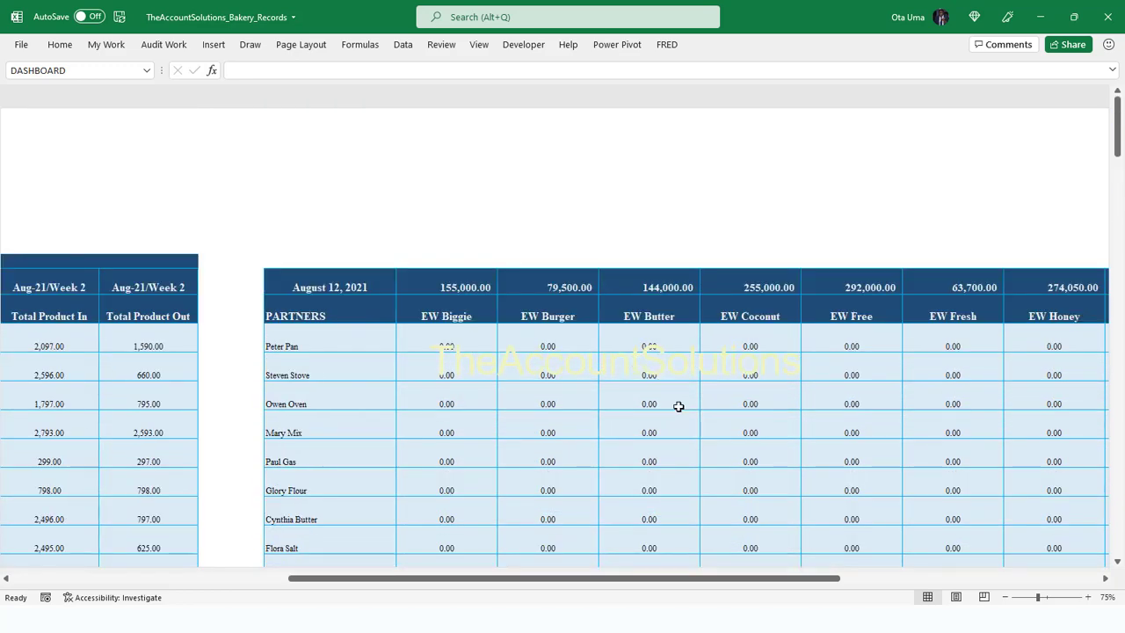
{"action": "left_click_drag", "start_coordinate": [763, 580], "coordinate": [933, 581]}
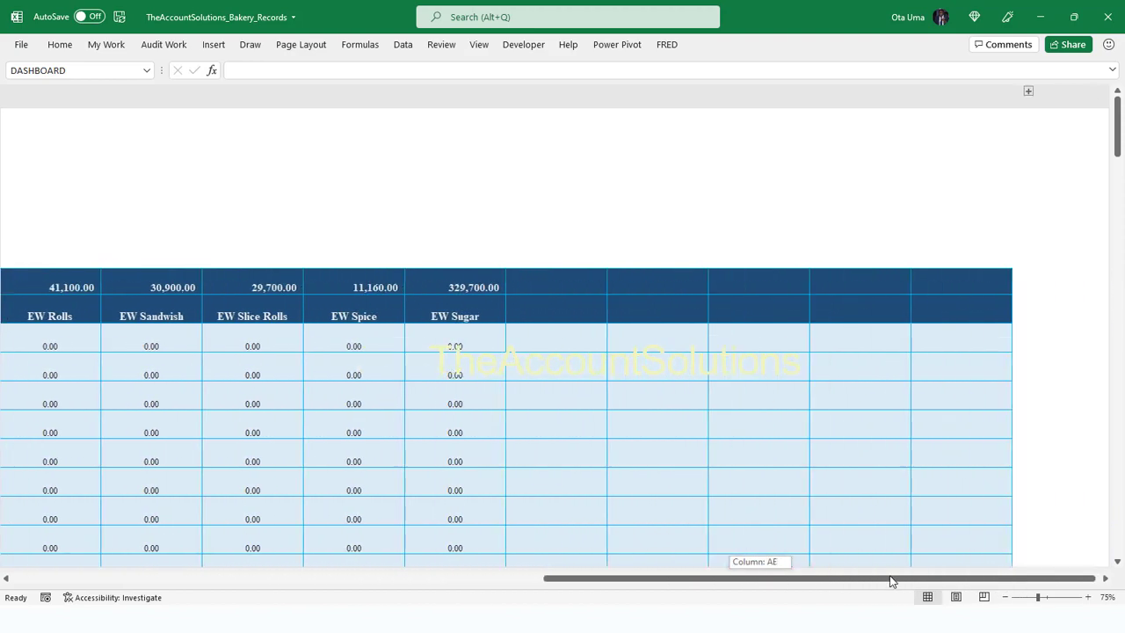
{"action": "scroll", "coordinate": [528, 483], "scroll_direction": "left", "scroll_amount": 15}
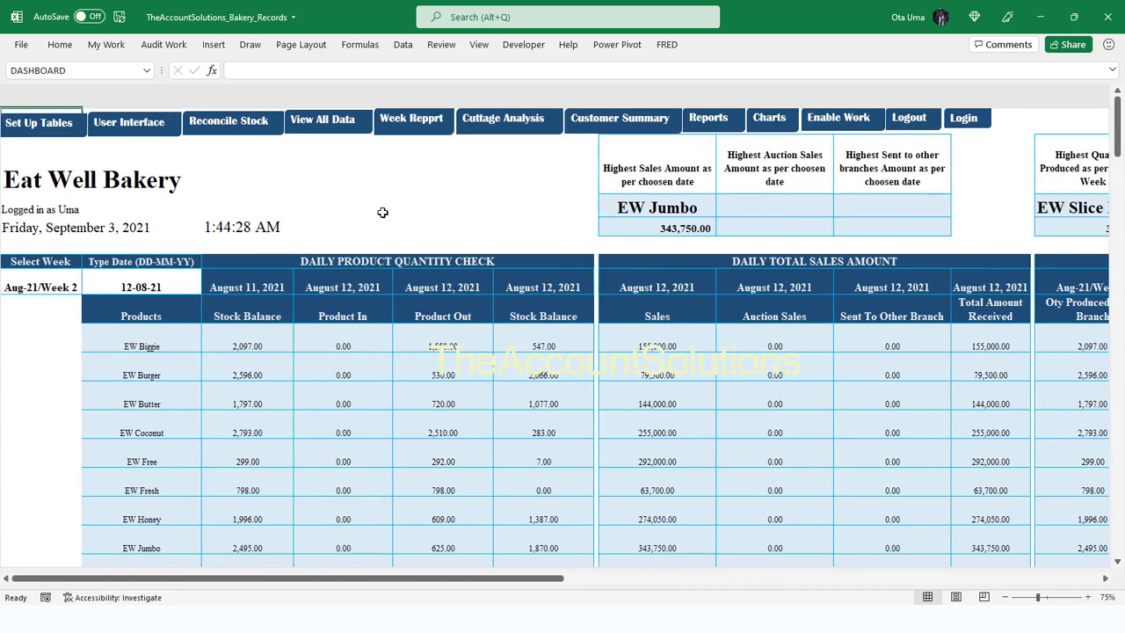
View the stock reconciliation page and return to the dashboard.
{"action": "left_click", "coordinate": [229, 121]}
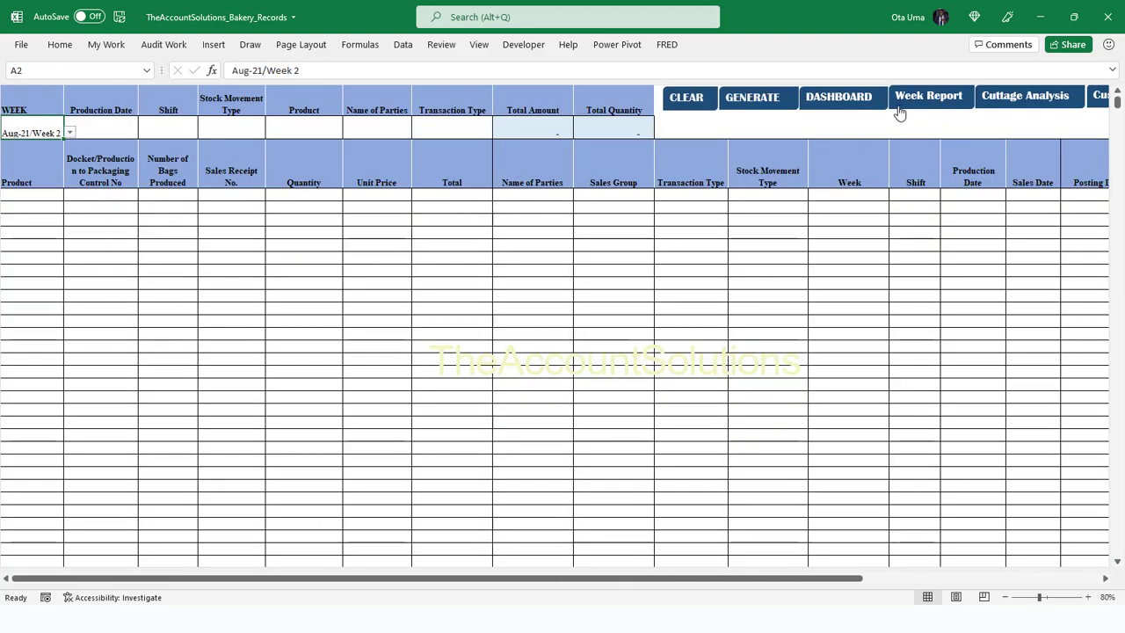
{"action": "left_click", "coordinate": [844, 99]}
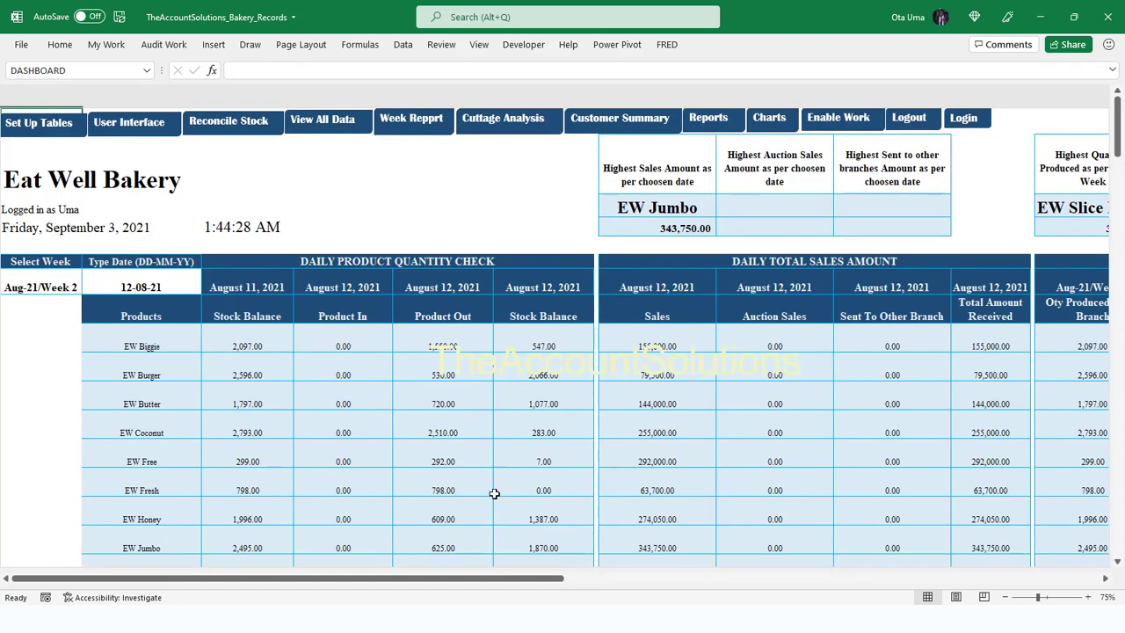